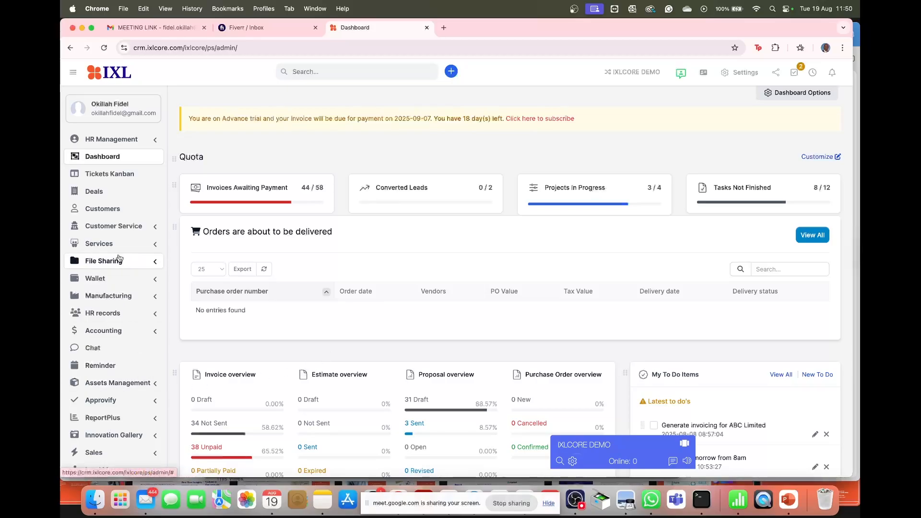
# - Open the tasks of the customer ABC Company Limited and start a new task for it
pyautogui.click(108, 215)
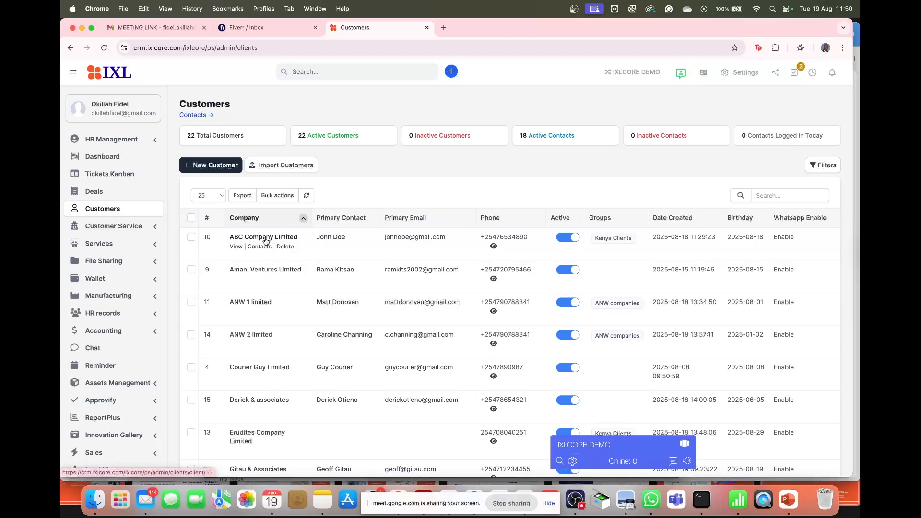
pyautogui.click(255, 240)
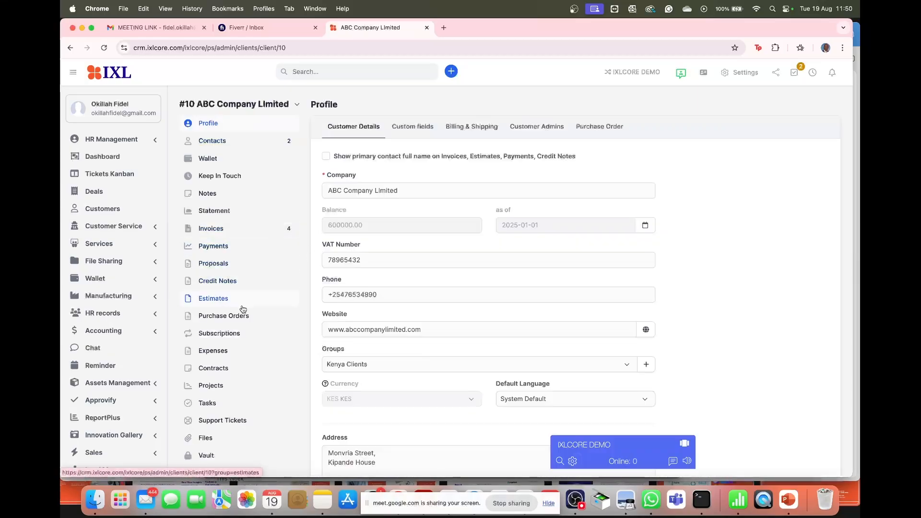
pyautogui.click(209, 407)
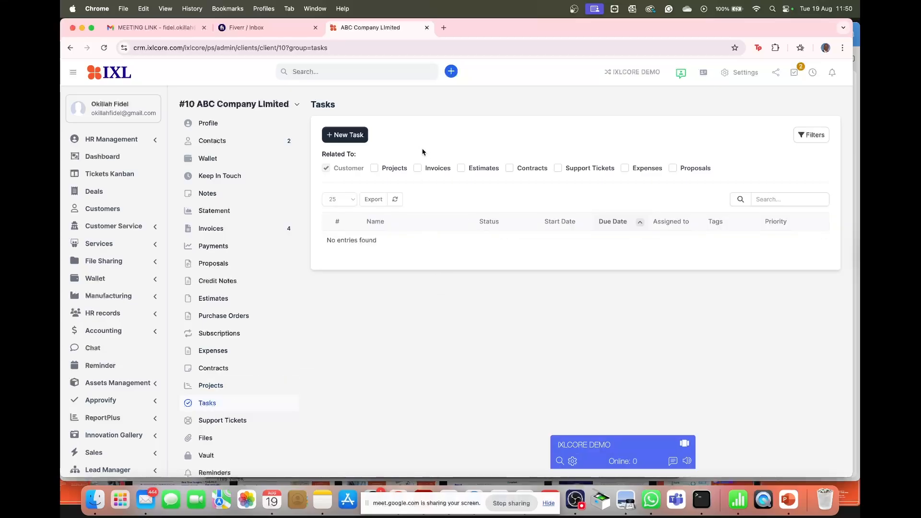
pyautogui.click(360, 139)
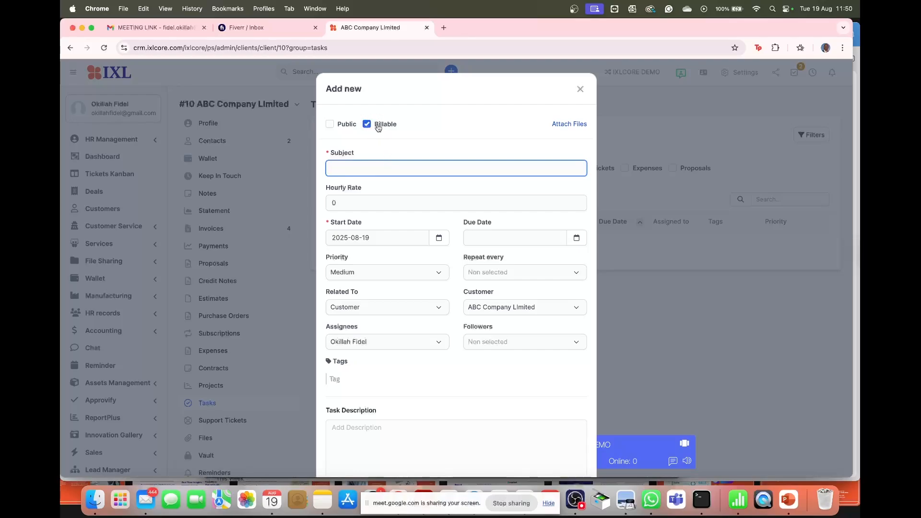
# - Mark the new task as public and enter the subject "Create Emails for A client"
pyautogui.click(331, 130)
pyautogui.click(330, 125)
pyautogui.write('te Emails for A client')
pyautogui.click(364, 192)
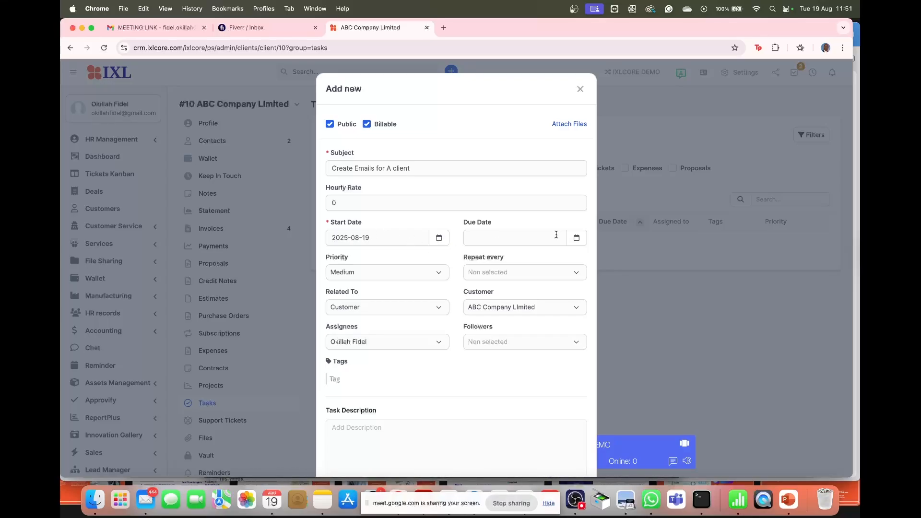
# - Set the task's due date to 2025-08-20 and its priority to High, with no repeat interval selected
pyautogui.click(576, 239)
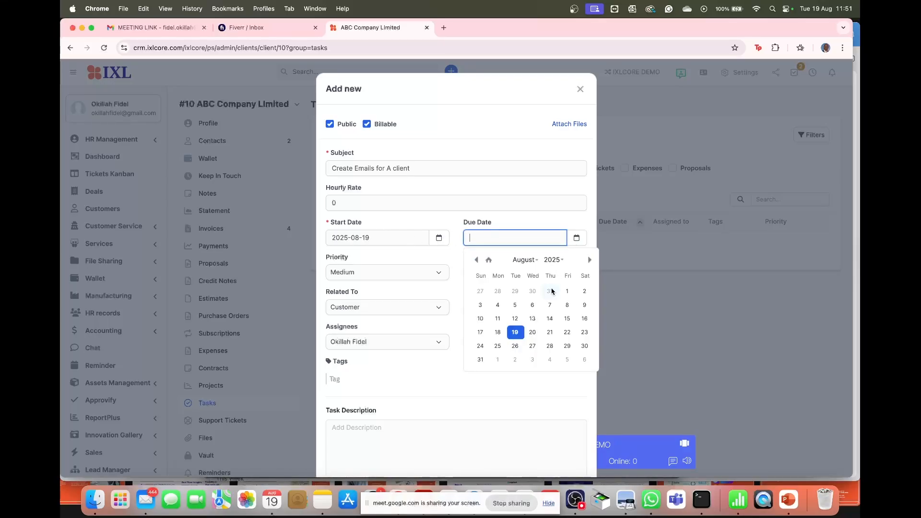
pyautogui.click(534, 331)
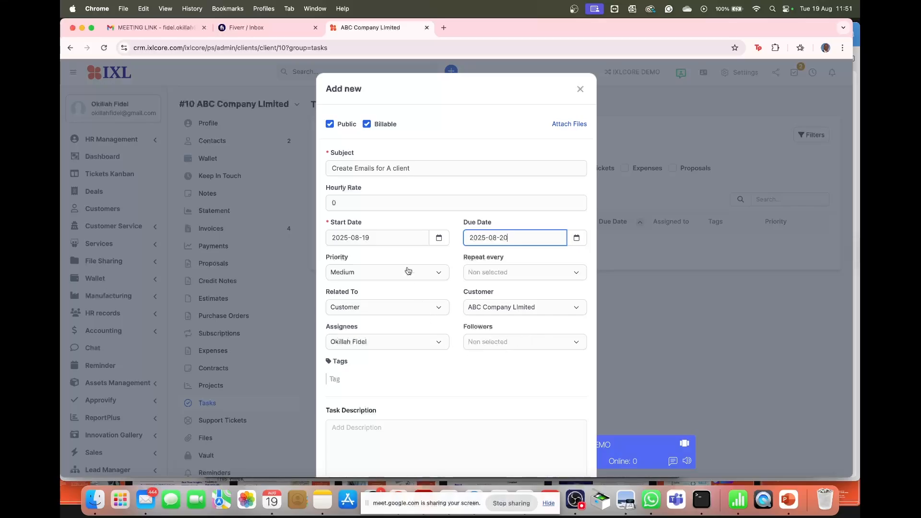
pyautogui.click(434, 273)
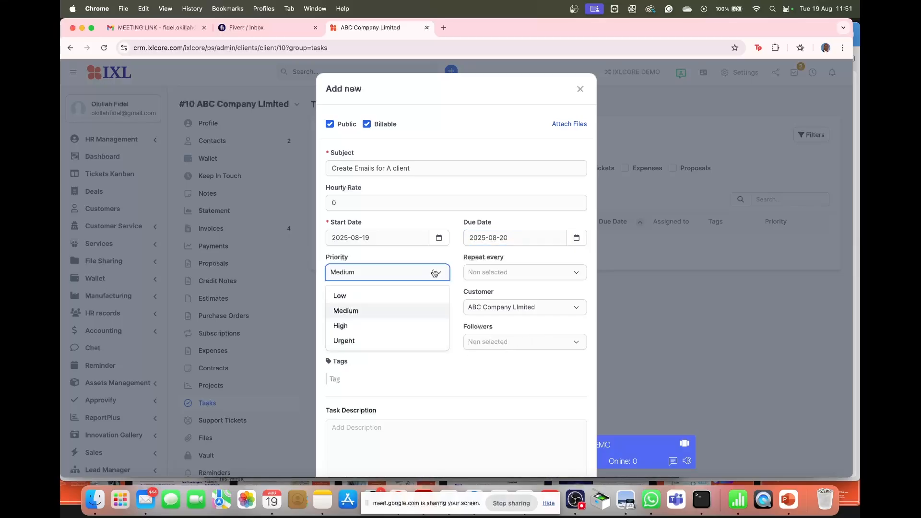
pyautogui.click(354, 326)
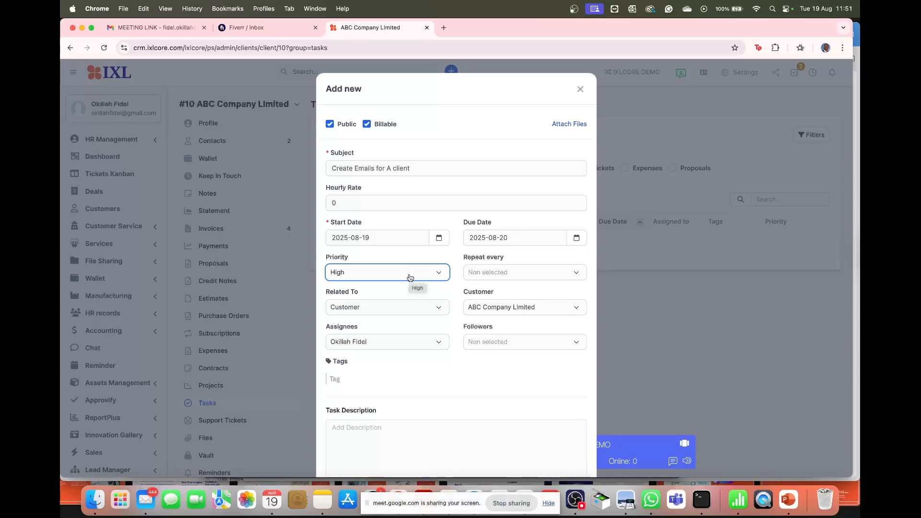
pyautogui.click(500, 273)
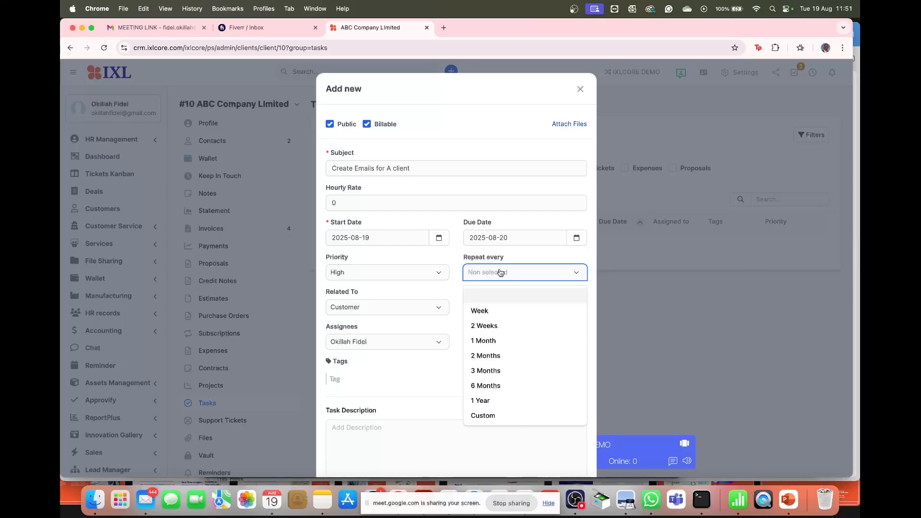
pyautogui.click(506, 269)
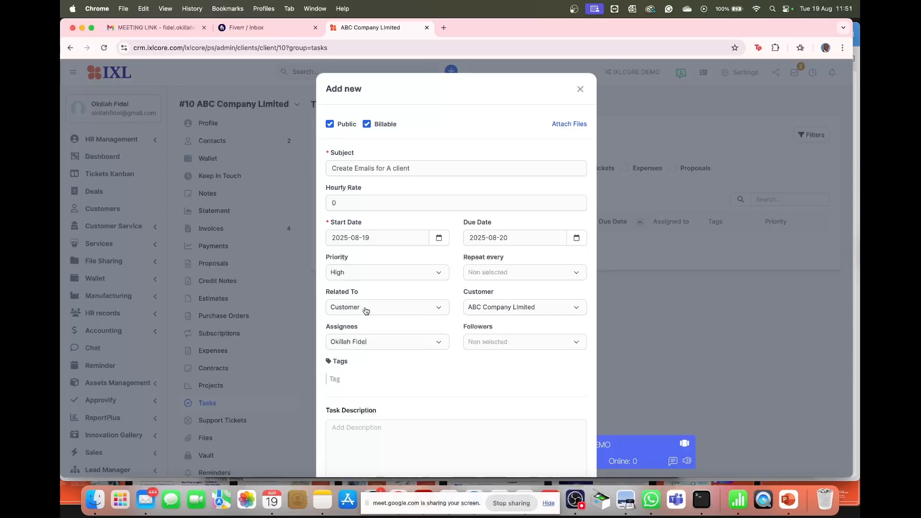
# - Add the three staff members listed below the preselected assignee as assignees, and make the preselected assignee the follower
pyautogui.click(439, 347)
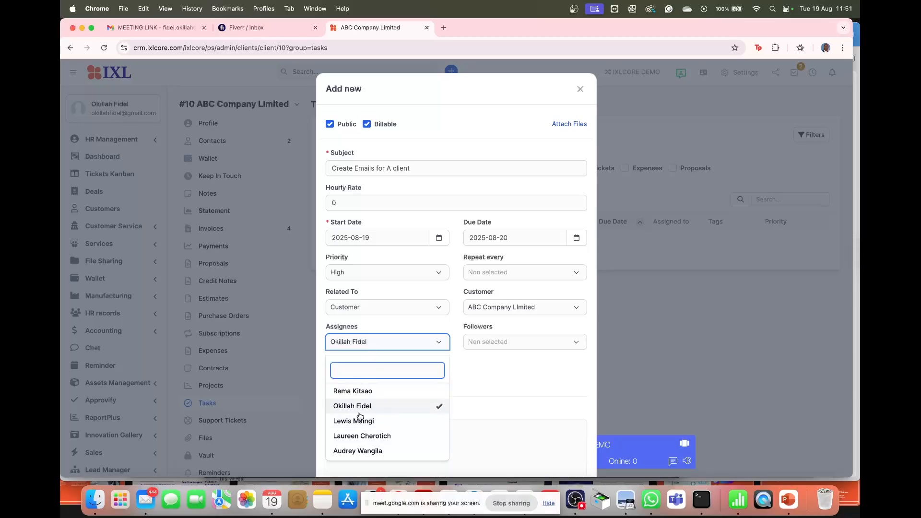
pyautogui.click(429, 422)
pyautogui.click(427, 438)
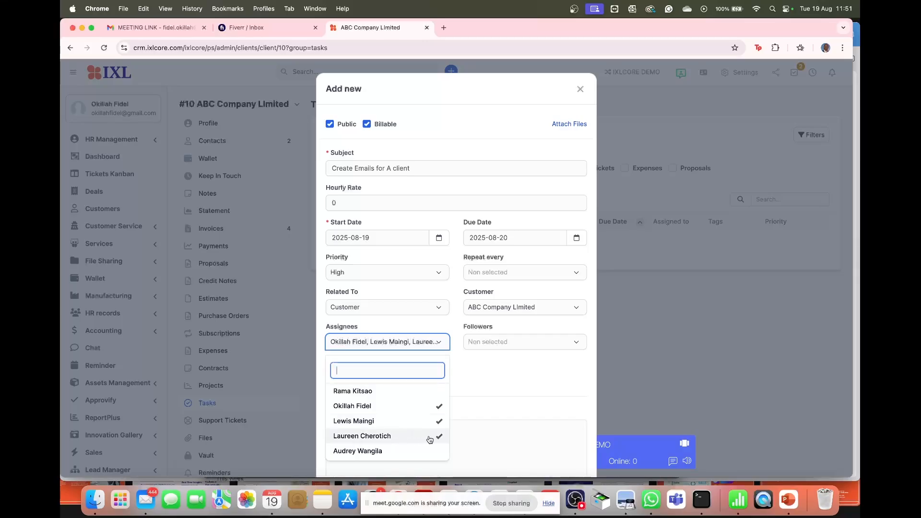
pyautogui.click(414, 450)
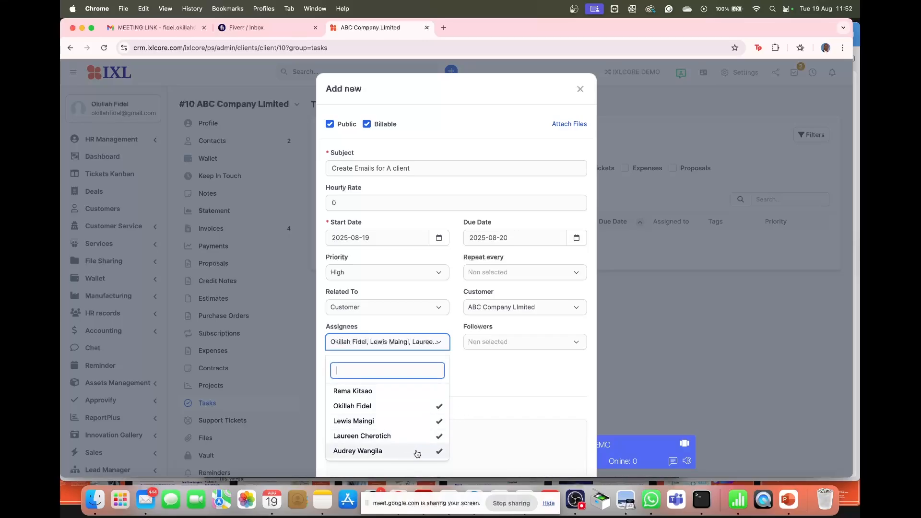
pyautogui.click(493, 382)
pyautogui.click(500, 346)
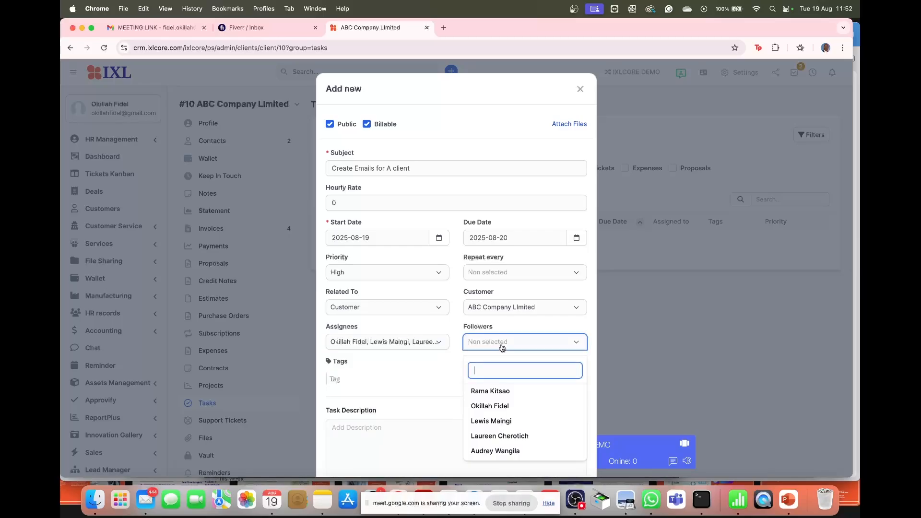
pyautogui.click(504, 407)
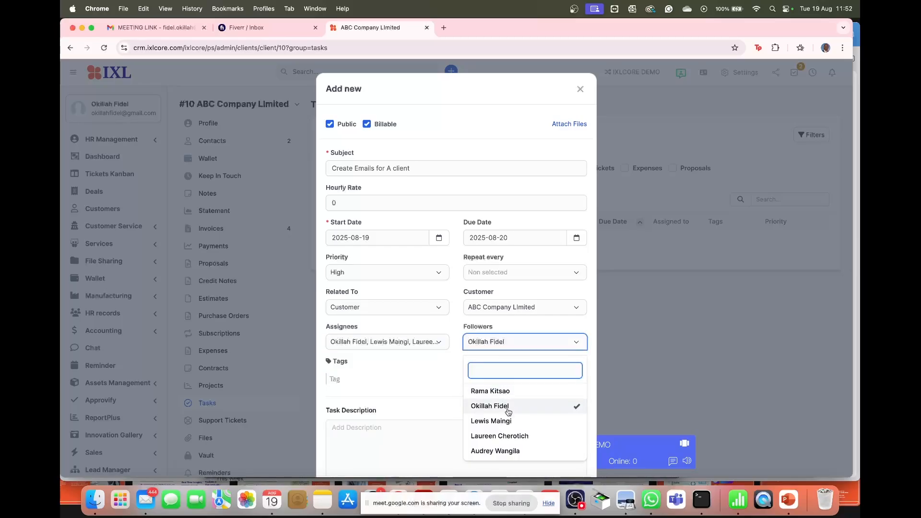
pyautogui.click(446, 372)
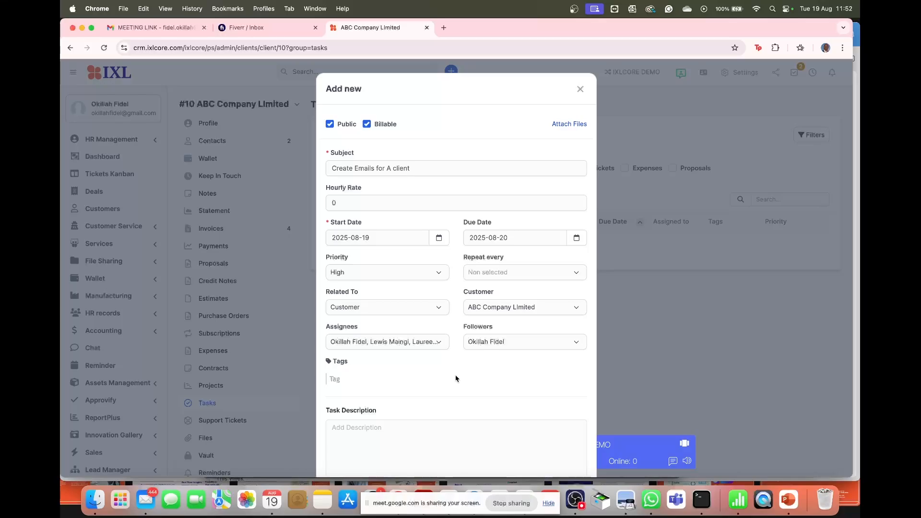
# - Enter the task description "Client needs the following emails" followed by info, admin and sales on separate lines, submit the task and close its details
pyautogui.click(390, 432)
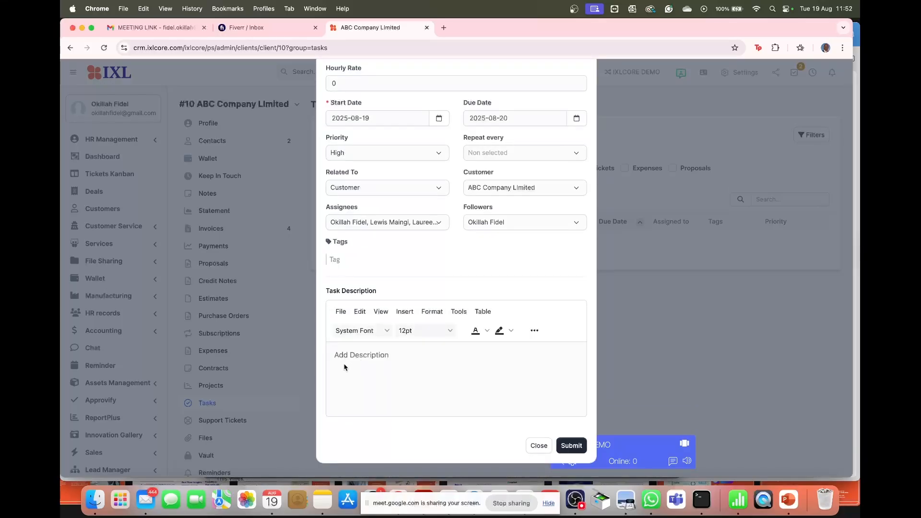
pyautogui.write('Client needs the foloo')
pyautogui.press('BackSpace')
pyautogui.write('owing emails info admi')
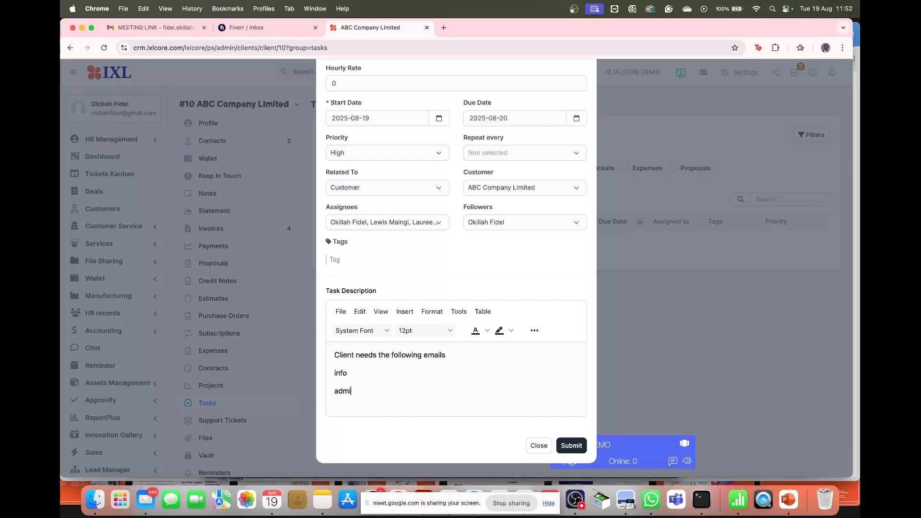
pyautogui.write('n')
pyautogui.press('Return')
pyautogui.write('sales')
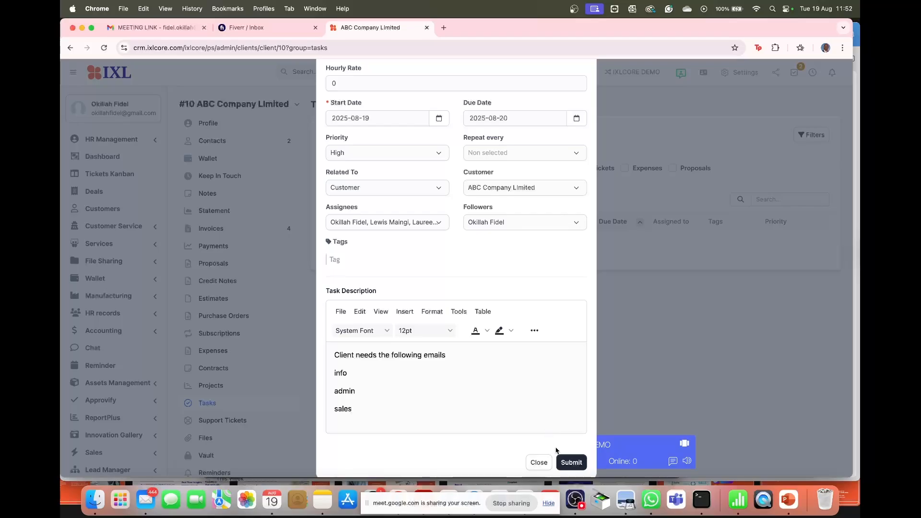
pyautogui.click(564, 462)
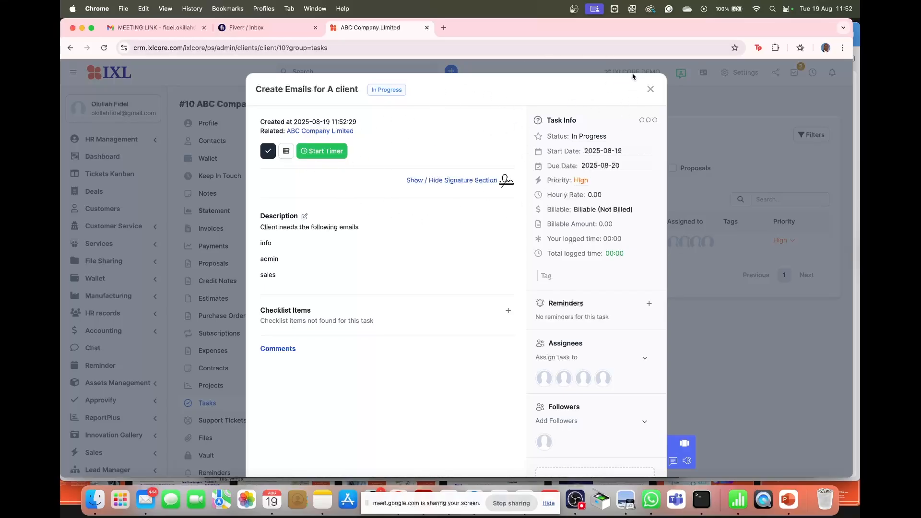
pyautogui.click(650, 90)
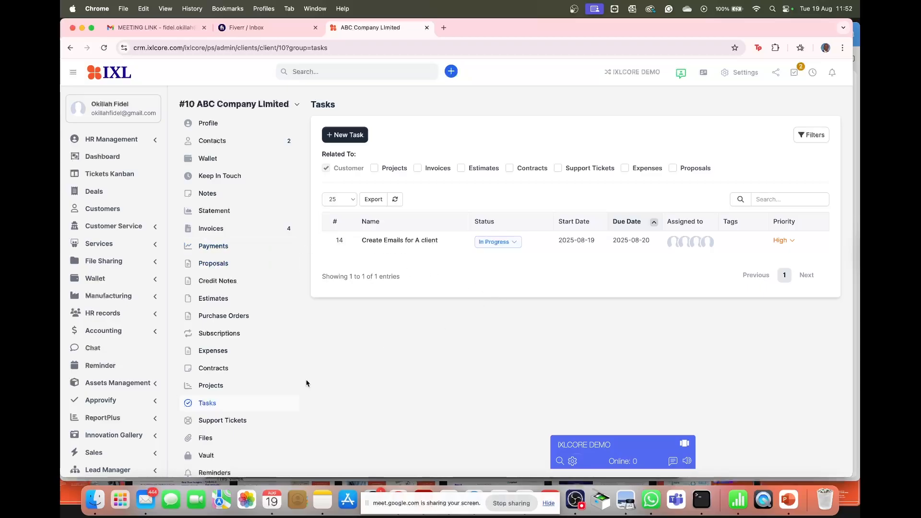
# - Leave the customer's task list and open the general Tasks overview of the CRM
pyautogui.click(213, 404)
pyautogui.scroll(-7, 102, 396)
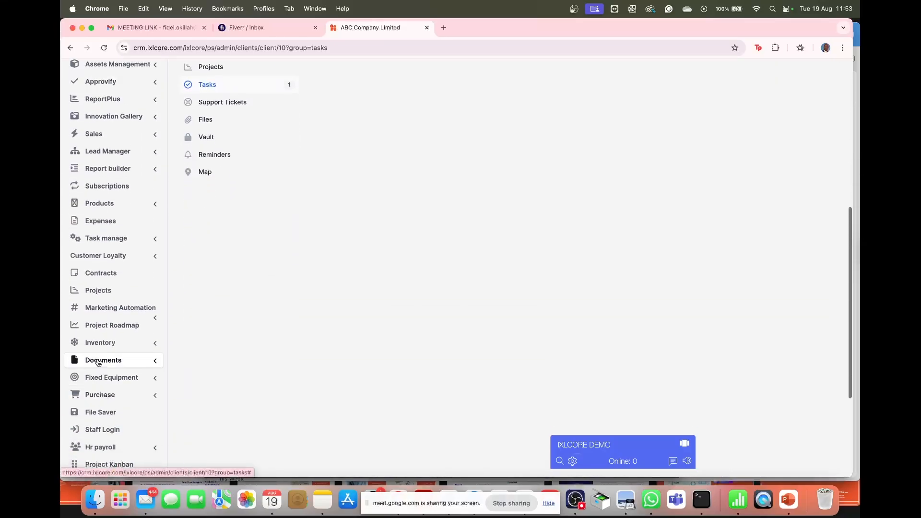
pyautogui.scroll(-4, 99, 375)
pyautogui.click(94, 311)
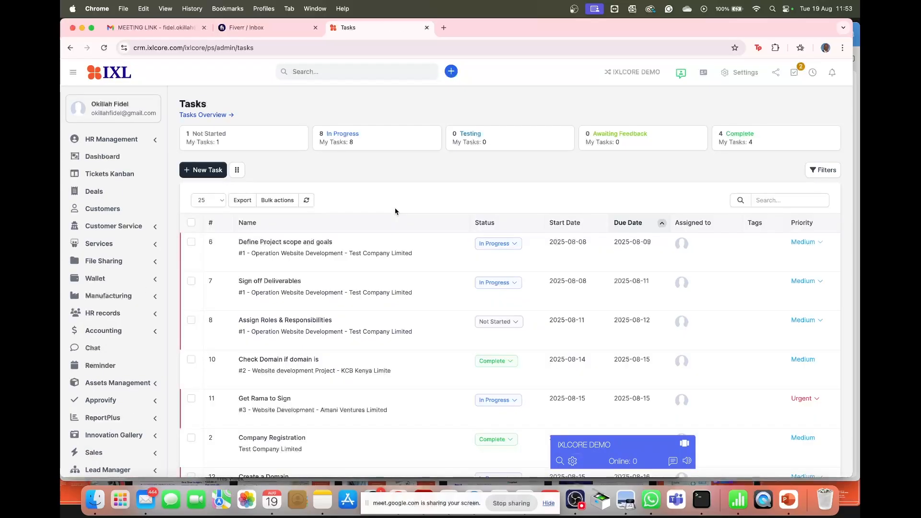
# - Switch the tasks to the kanban view and look through the In Progress column for the new email task
pyautogui.click(237, 171)
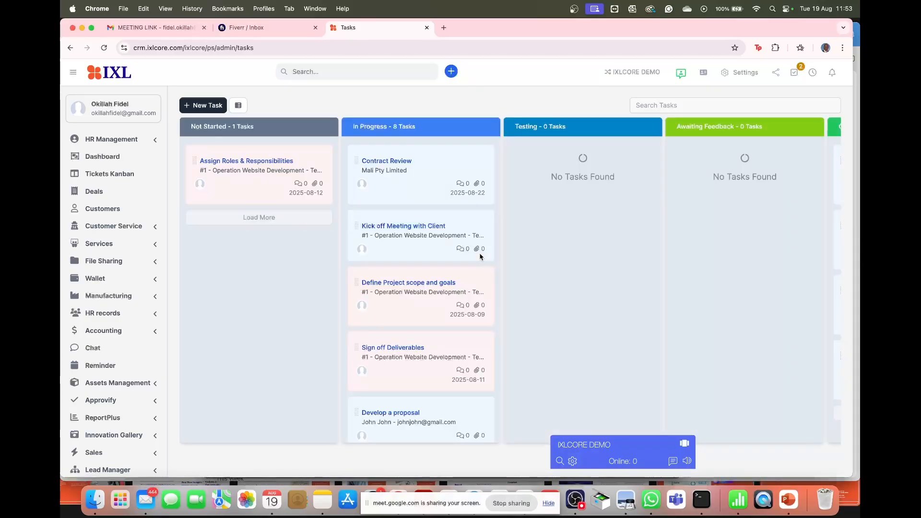
pyautogui.scroll(-1, 427, 307)
pyautogui.scroll(-2, 427, 307)
pyautogui.scroll(3, 426, 304)
pyautogui.scroll(-8, 439, 281)
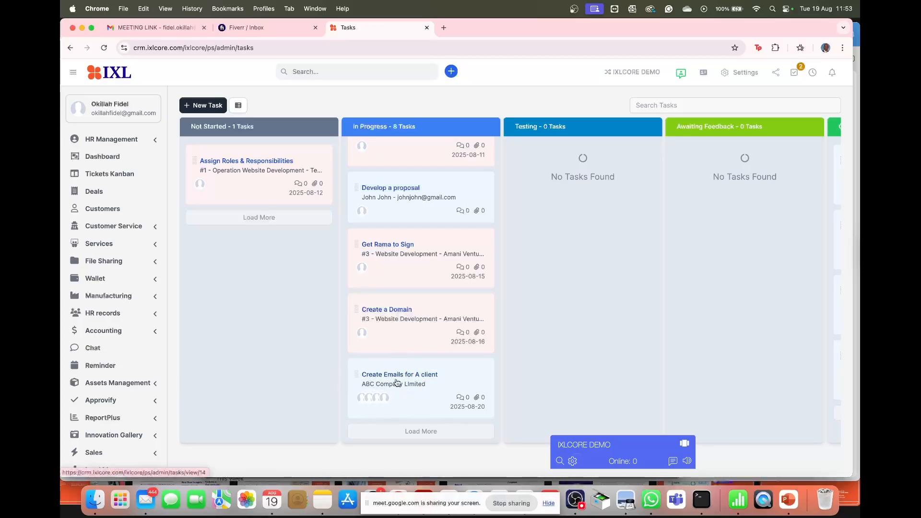
# - Start a new task with the subject "Respond to client", due date 2025-08-22 and Low priority
pyautogui.click(202, 106)
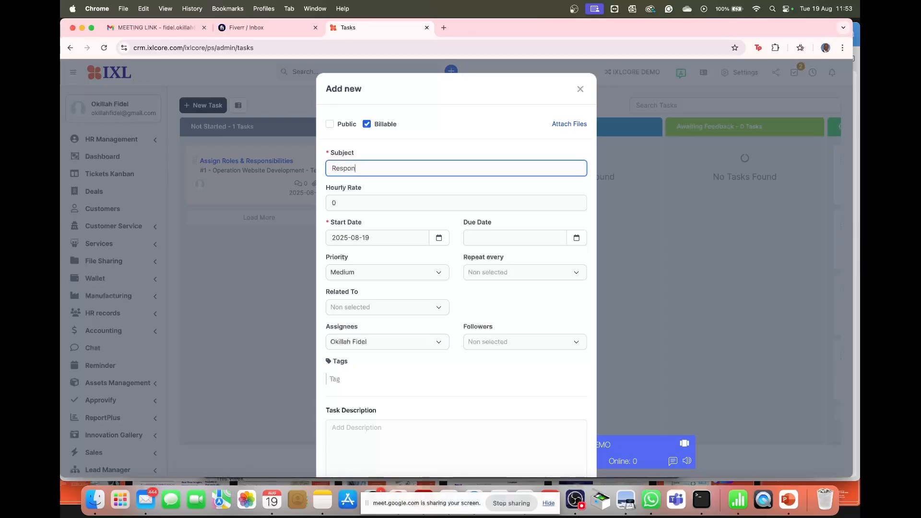
pyautogui.write('nt')
pyautogui.click(578, 237)
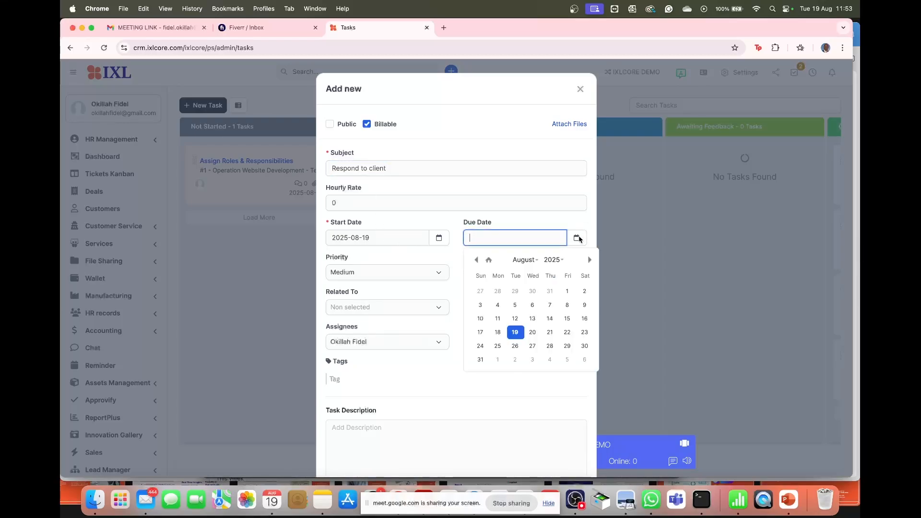
pyautogui.click(566, 332)
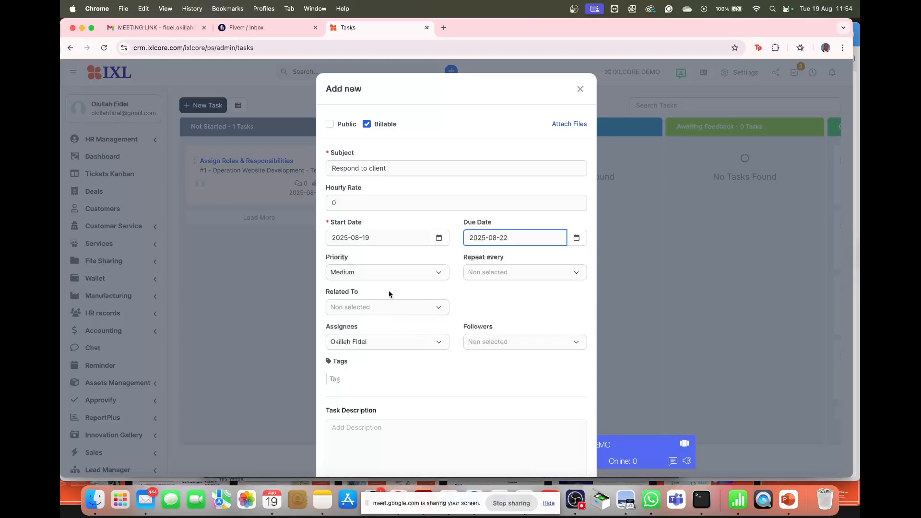
pyautogui.click(438, 273)
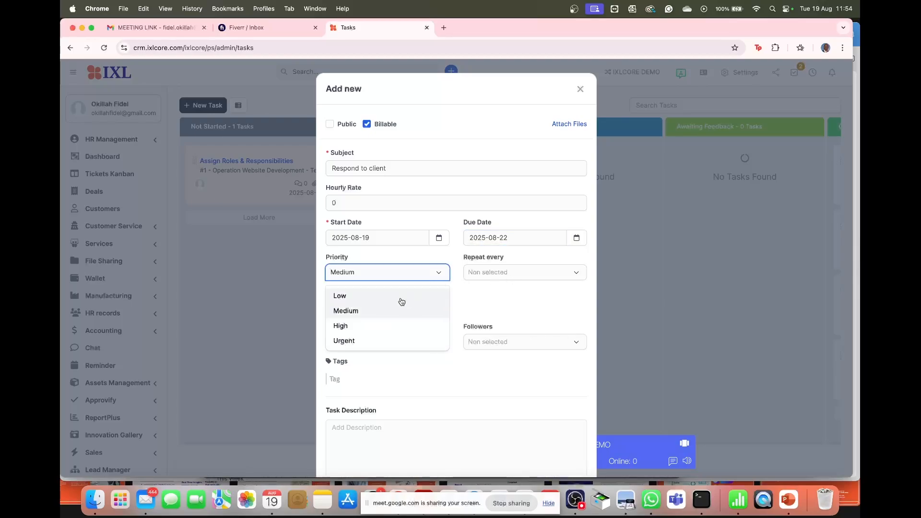
pyautogui.click(401, 299)
# - Replace the preselected assignee with the three staff members listed below that person
pyautogui.click(387, 345)
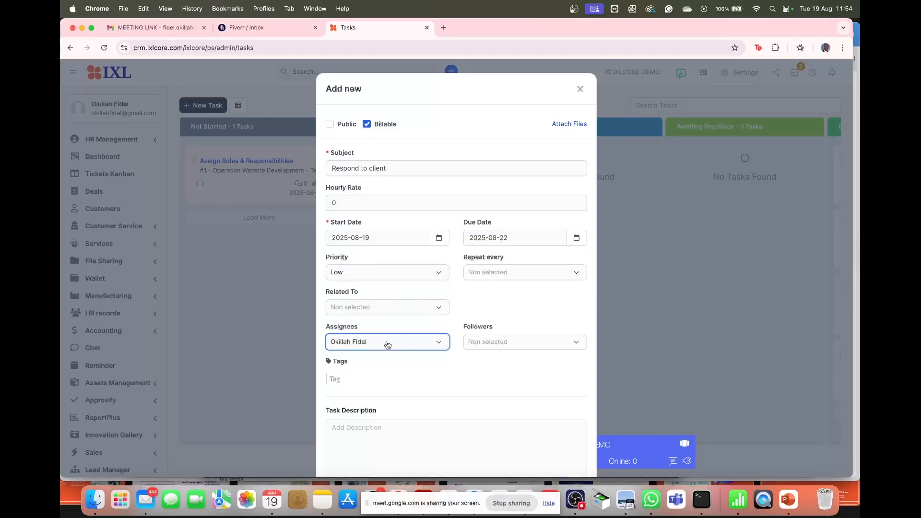
pyautogui.click(406, 406)
pyautogui.click(401, 425)
pyautogui.click(401, 435)
pyautogui.click(403, 449)
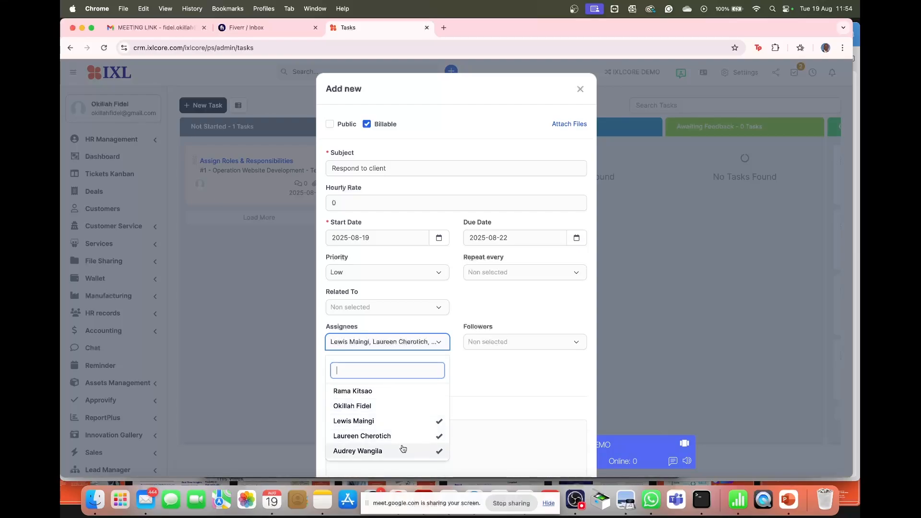
pyautogui.click(479, 371)
# - Make the originally preselected staff member the task's follower and try to enter a task description
pyautogui.scroll(-2, 488, 377)
pyautogui.click(516, 273)
pyautogui.click(498, 341)
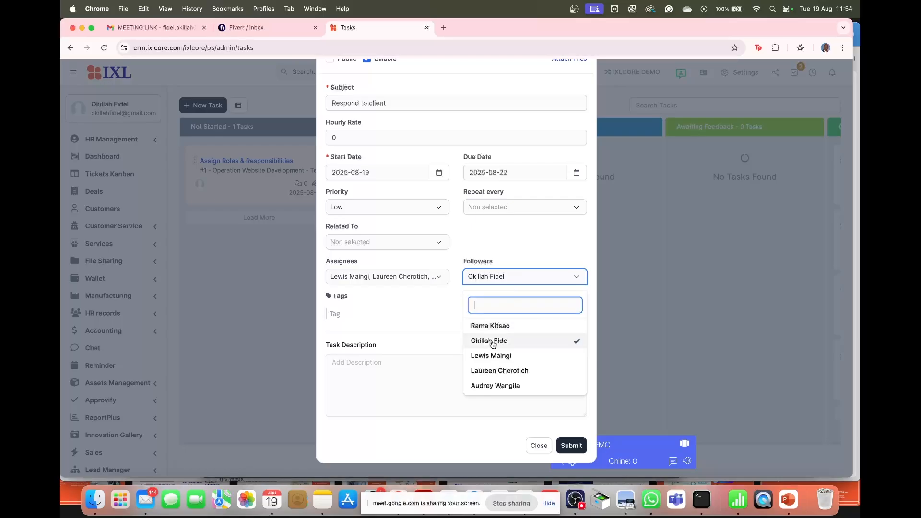
pyautogui.click(451, 321)
pyautogui.click(382, 365)
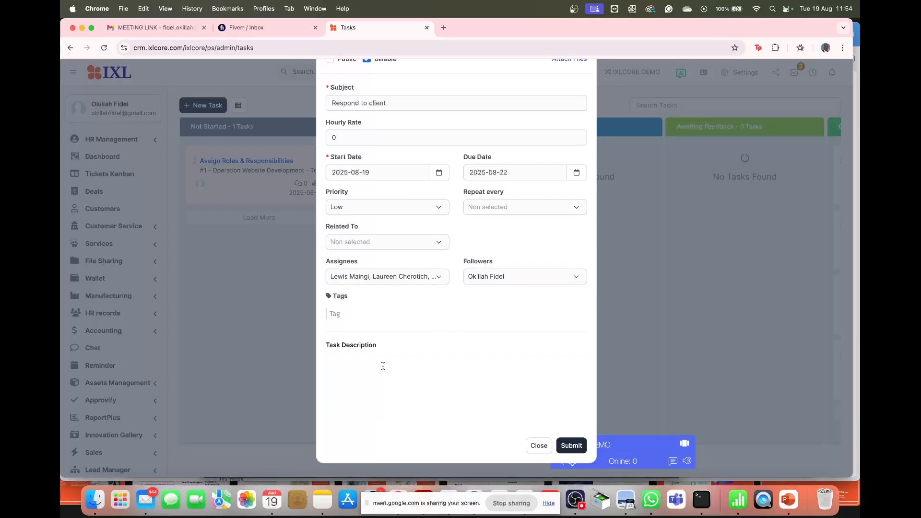
pyautogui.write('ea')
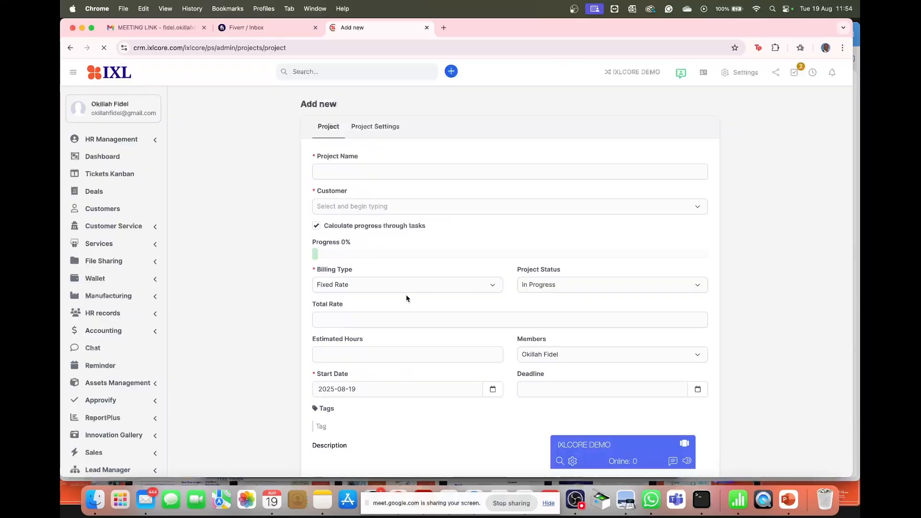
# - Leave the unsaved new project form and open the general task board
pyautogui.scroll(-3, 413, 290)
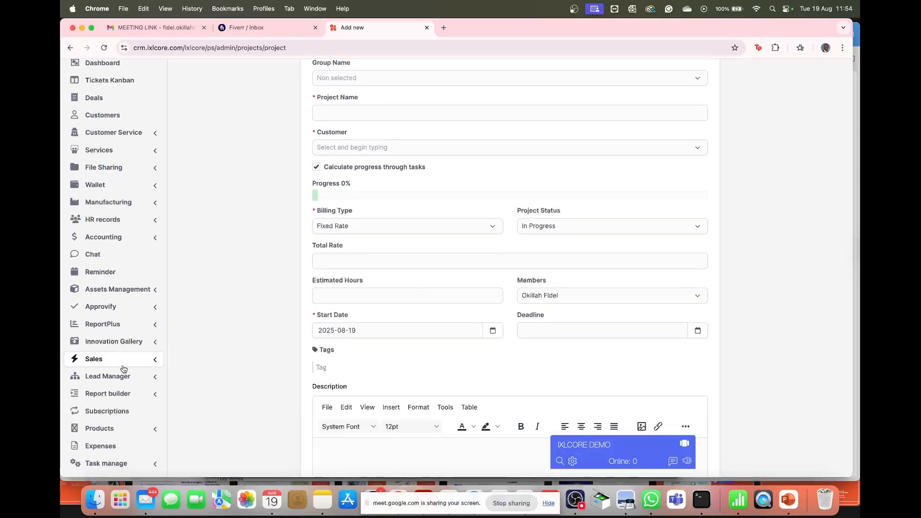
pyautogui.scroll(-6, 120, 413)
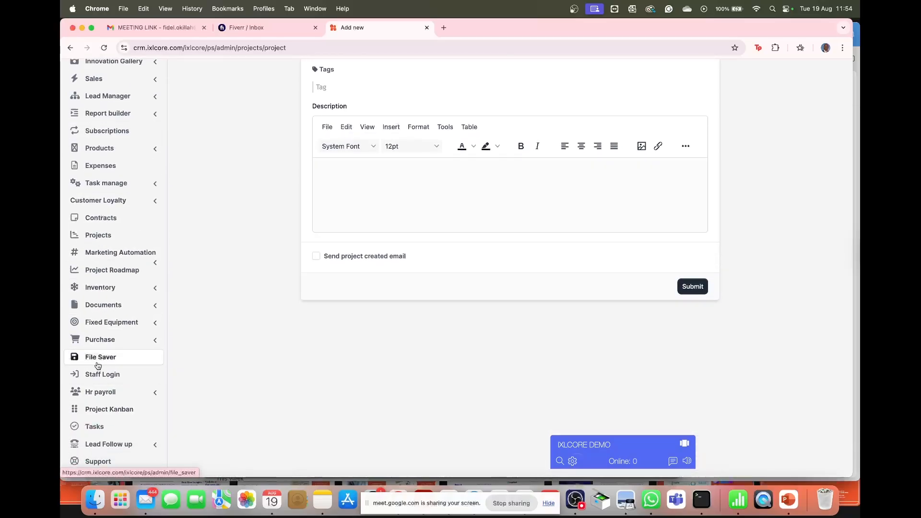
pyautogui.scroll(-2, 102, 379)
pyautogui.click(99, 319)
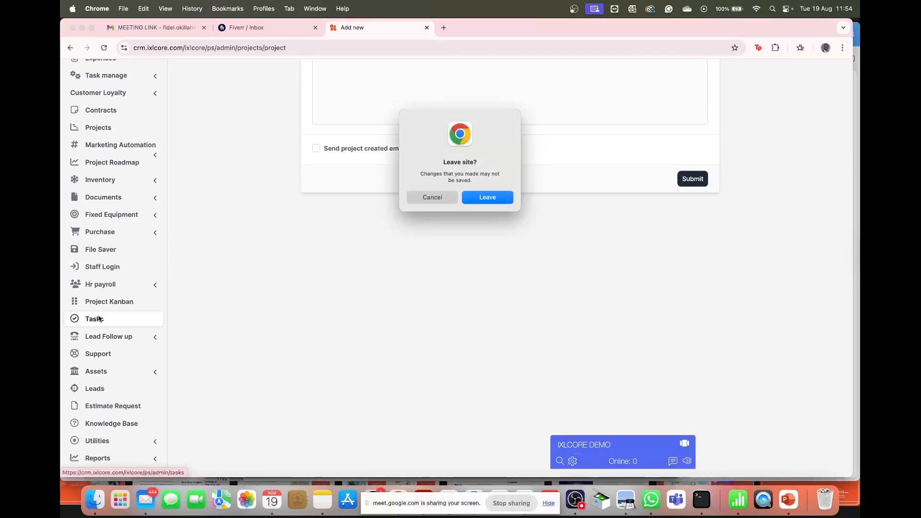
pyautogui.click(493, 200)
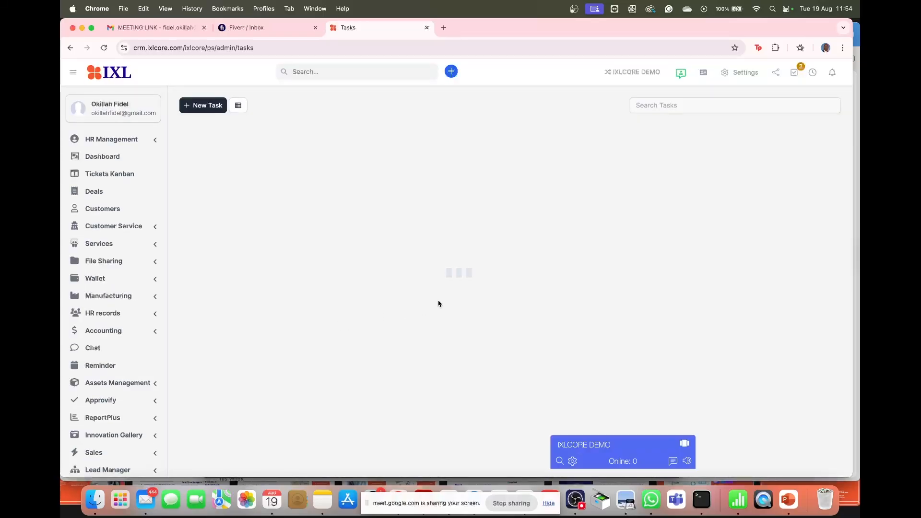
# - Open the "Create Emails for A client" task from the In Progress column and attach the "Set up email on Outlook" PDF from the Desktop
pyautogui.scroll(-5, 438, 303)
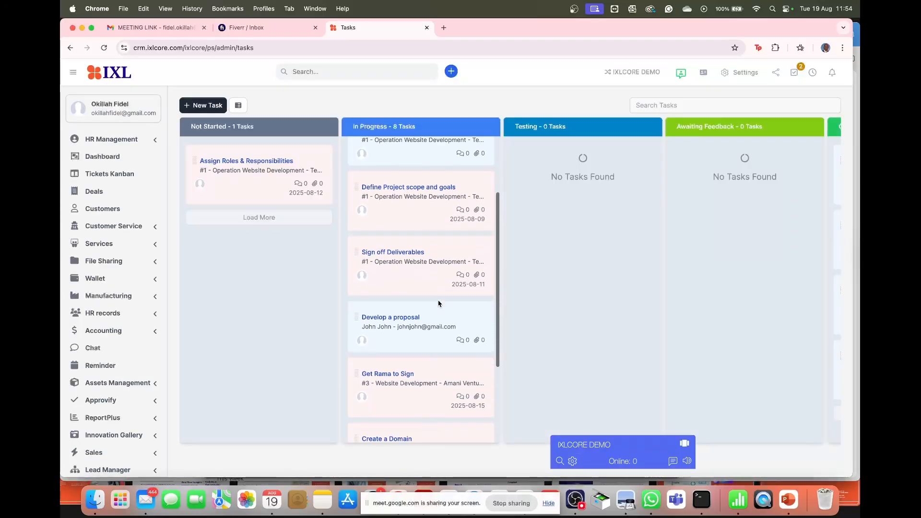
pyautogui.scroll(-1, 438, 303)
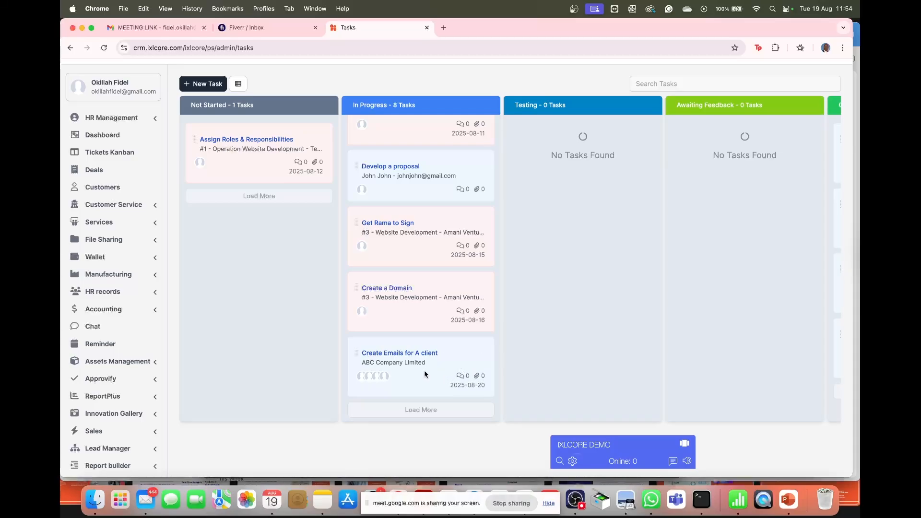
pyautogui.click(402, 354)
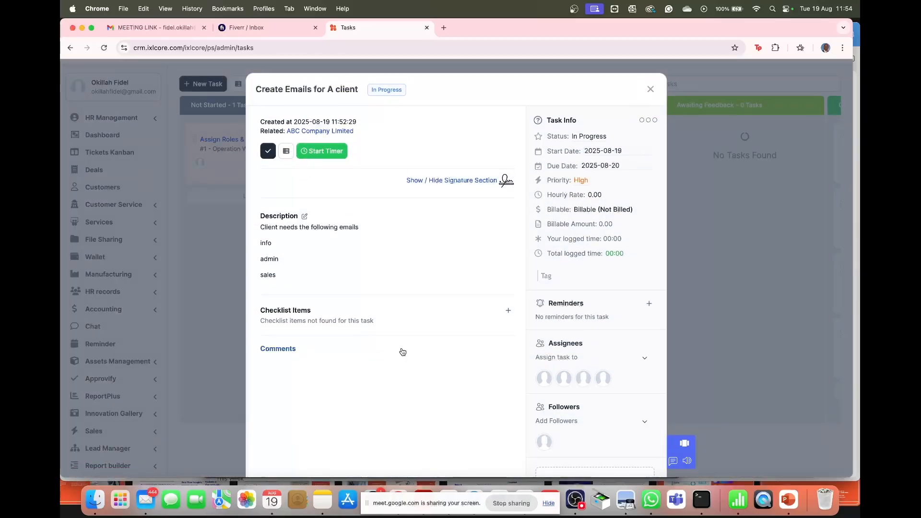
pyautogui.scroll(-3, 522, 379)
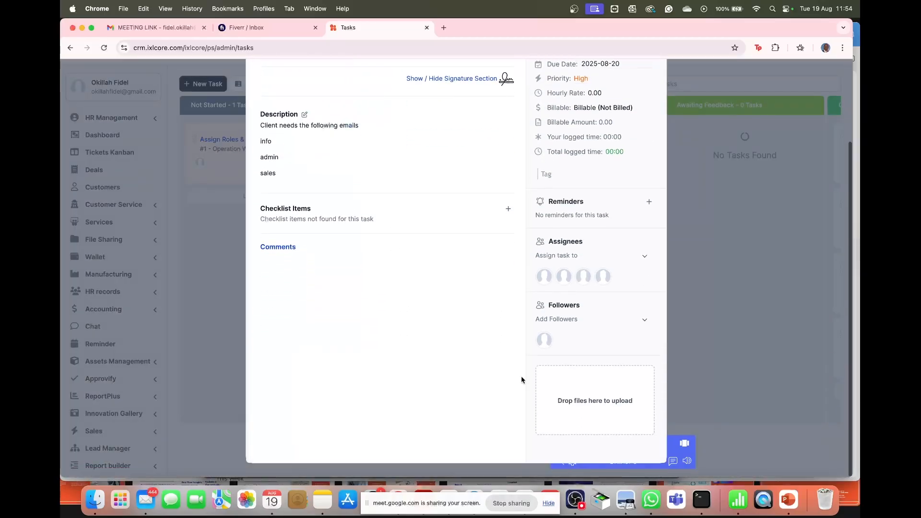
pyautogui.click(581, 394)
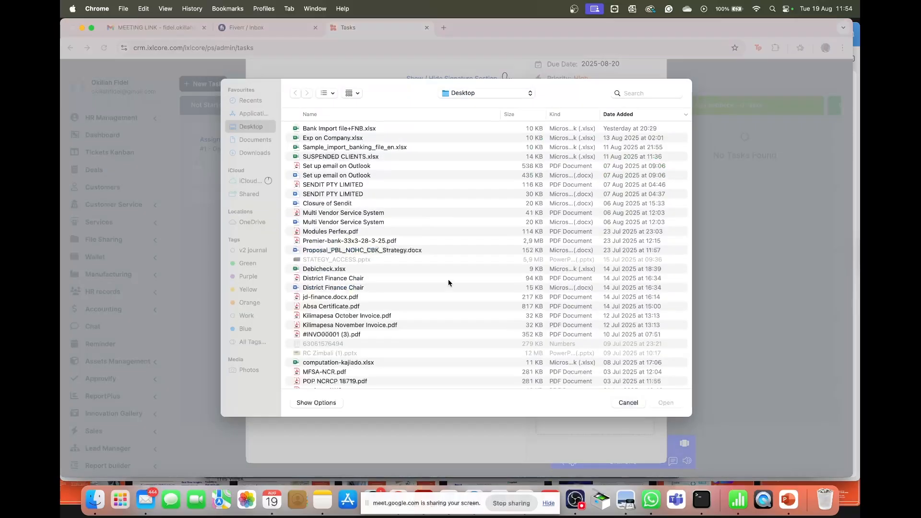
pyautogui.click(327, 166)
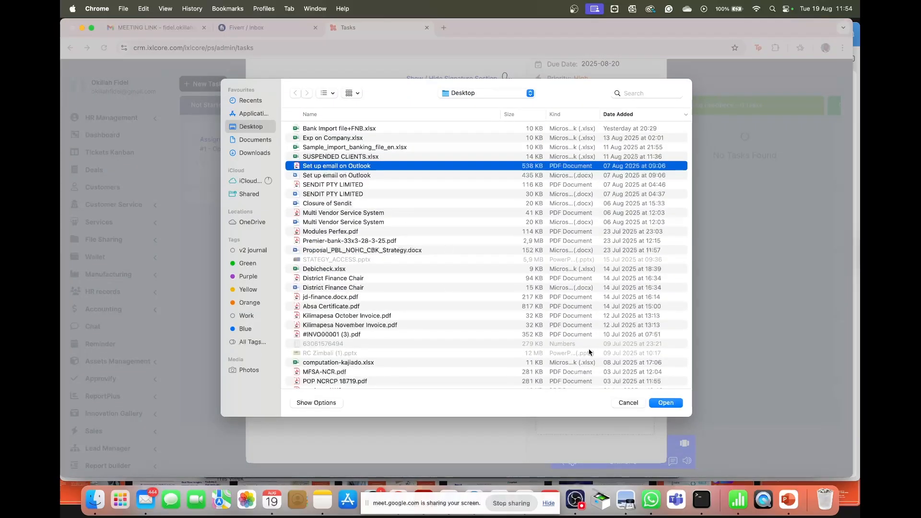
pyautogui.click(665, 403)
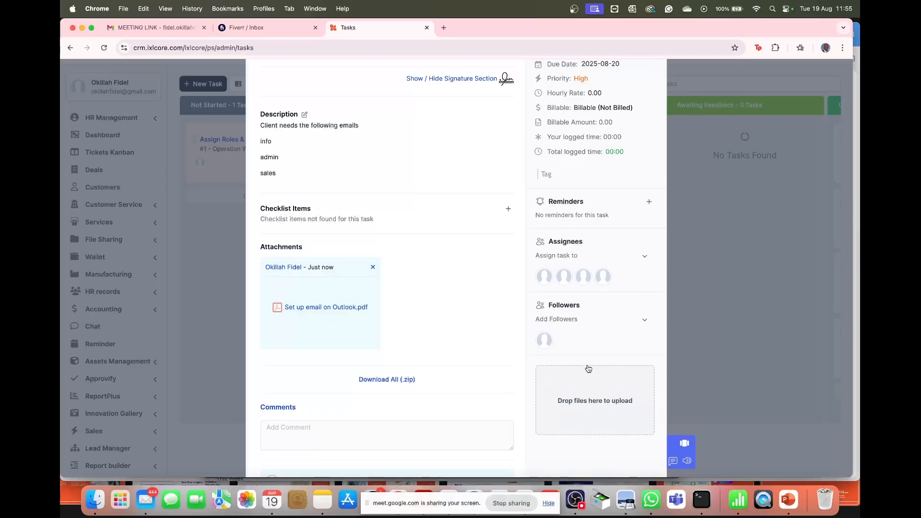
pyautogui.scroll(-5, 492, 341)
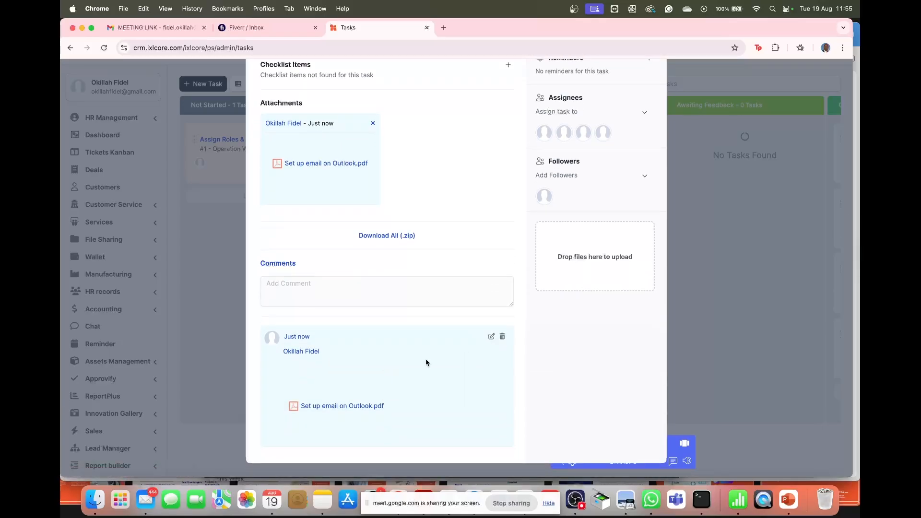
pyautogui.scroll(5, 426, 362)
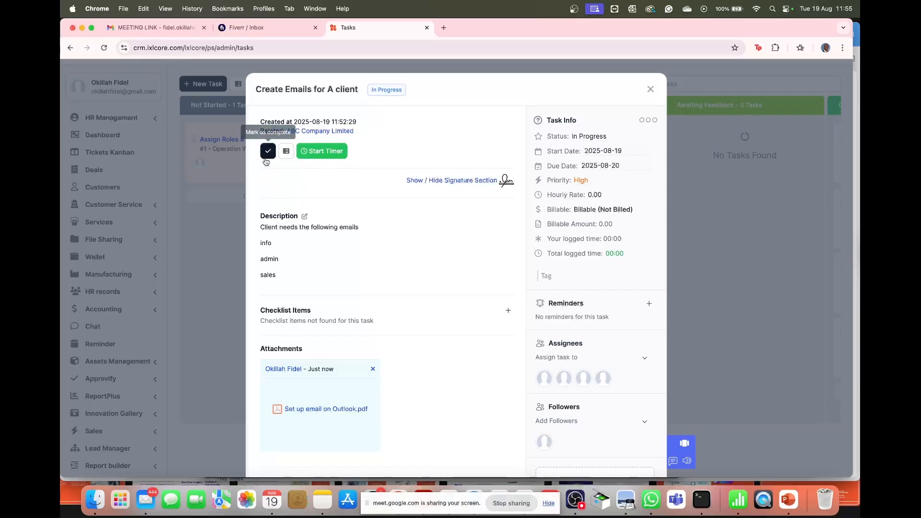
# - Start the task's timer, stop it and save the time entry without a note
pyautogui.click(321, 152)
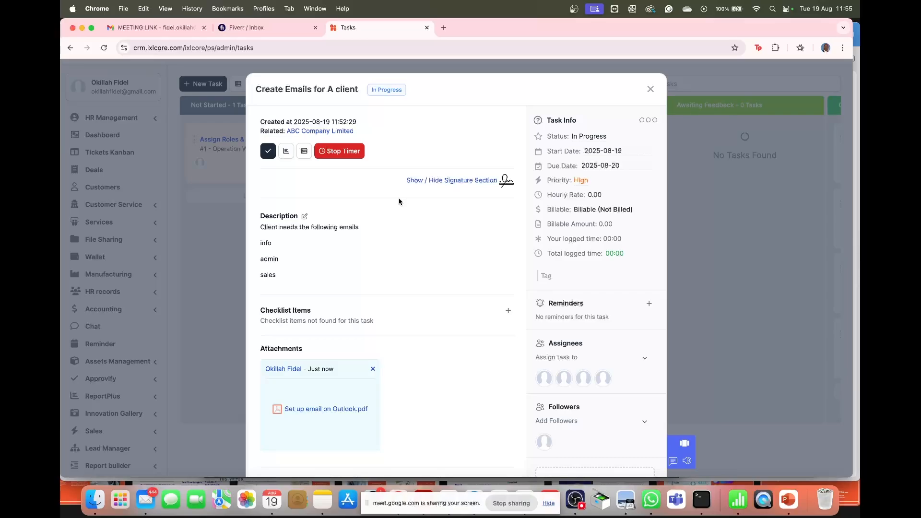
pyautogui.click(342, 152)
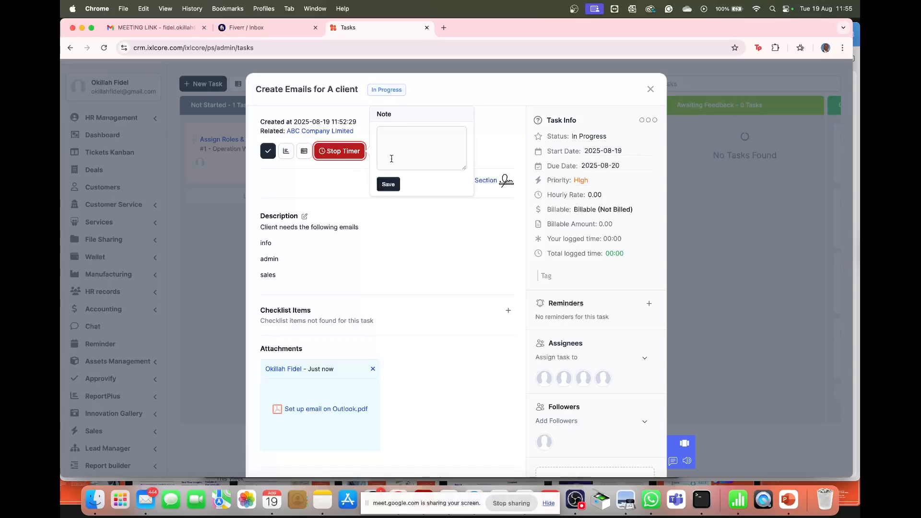
pyautogui.click(391, 181)
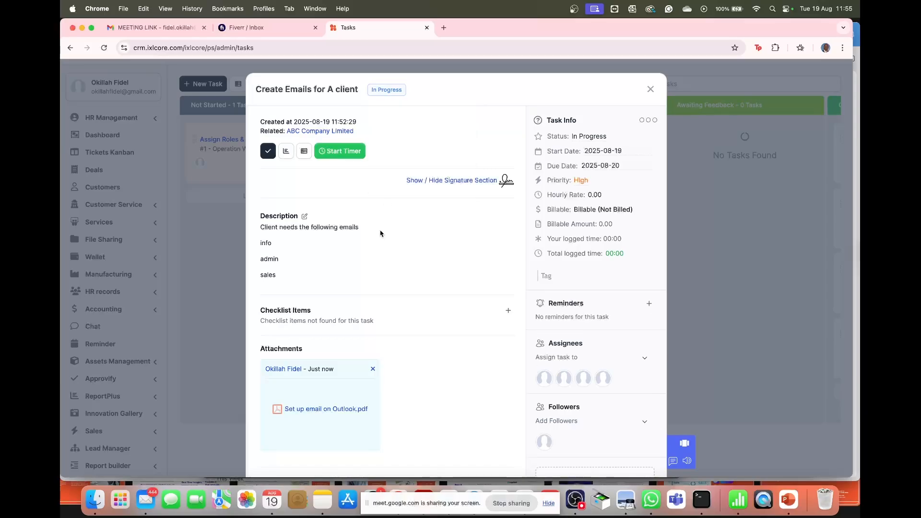
# - Review the task's logged timesheet entry and its time statistics chart
pyautogui.click(304, 152)
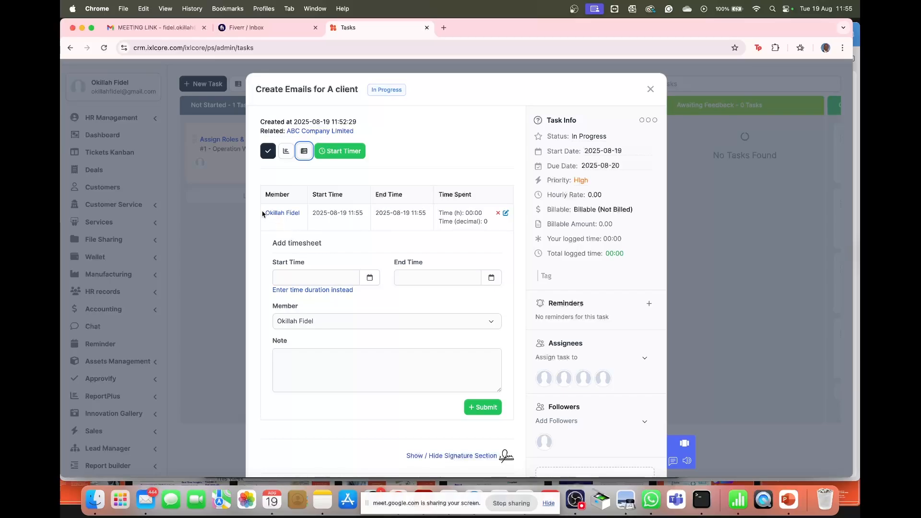
pyautogui.moveTo(262, 214); pyautogui.dragTo(477, 216)
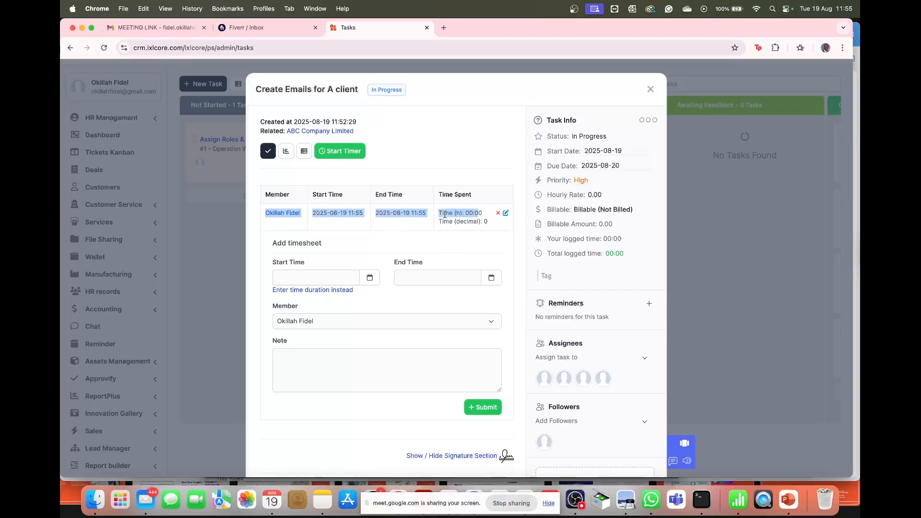
pyautogui.click(459, 244)
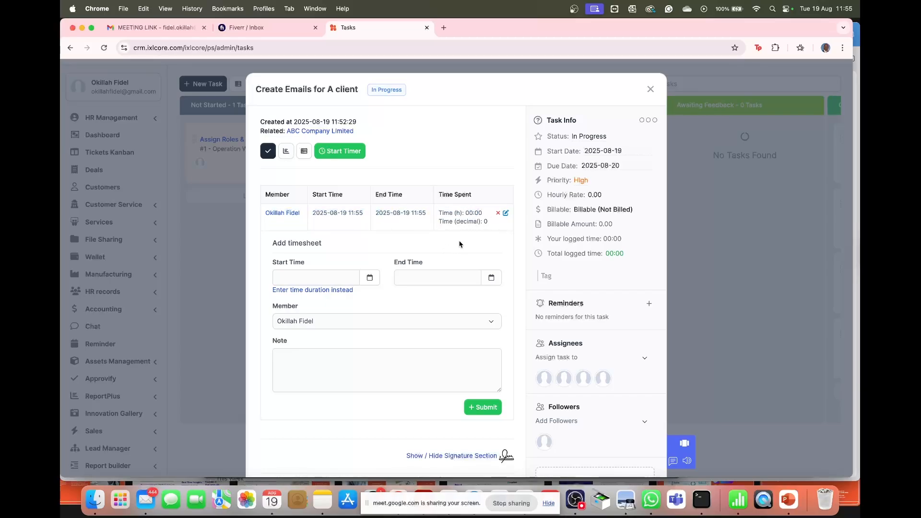
pyautogui.click(288, 154)
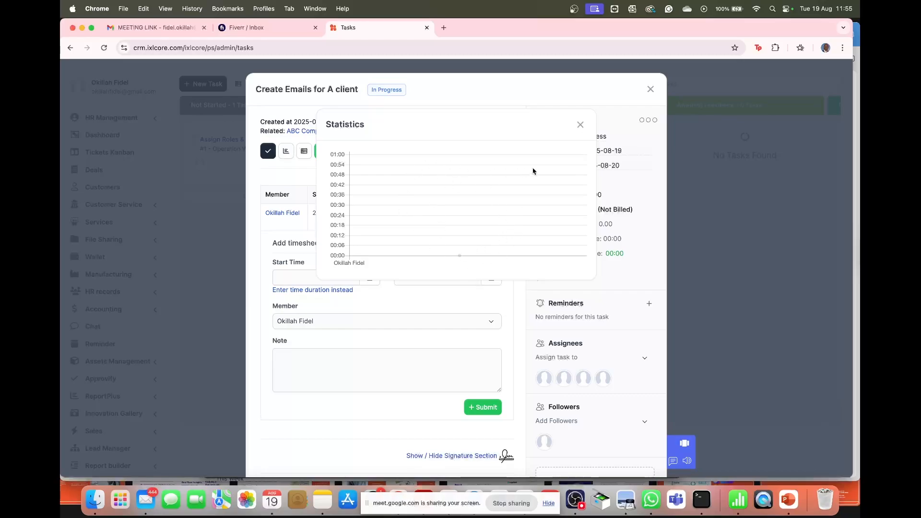
pyautogui.click(580, 125)
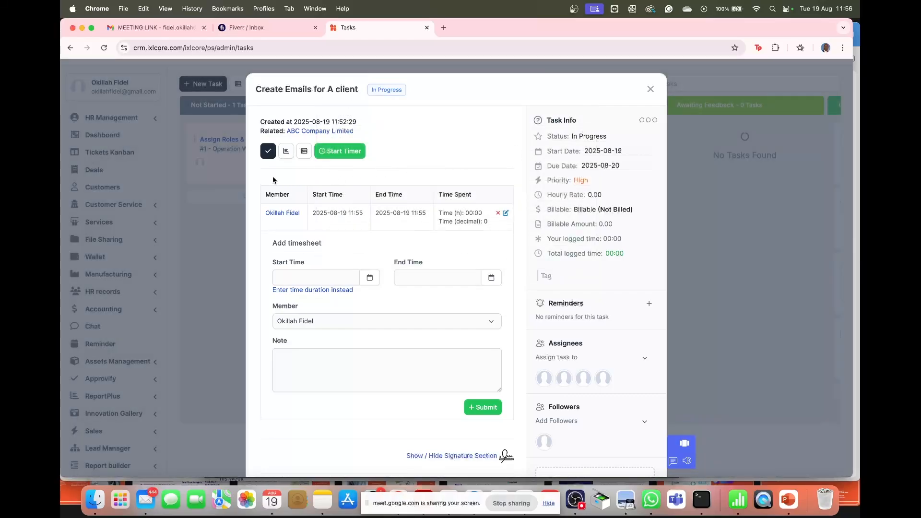
# - Mark the email task as complete, close it and check the board's Complete column for it
pyautogui.click(267, 153)
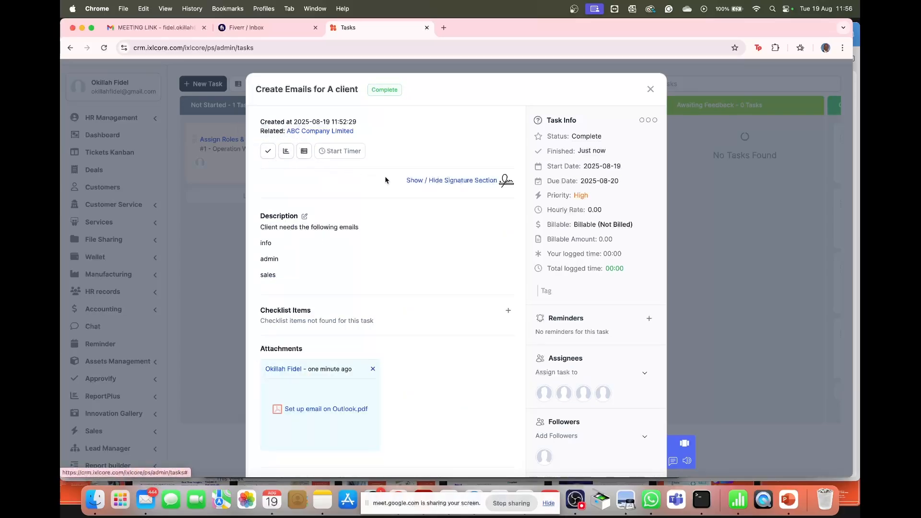
pyautogui.click(650, 90)
pyautogui.hscroll(5, 556, 285)
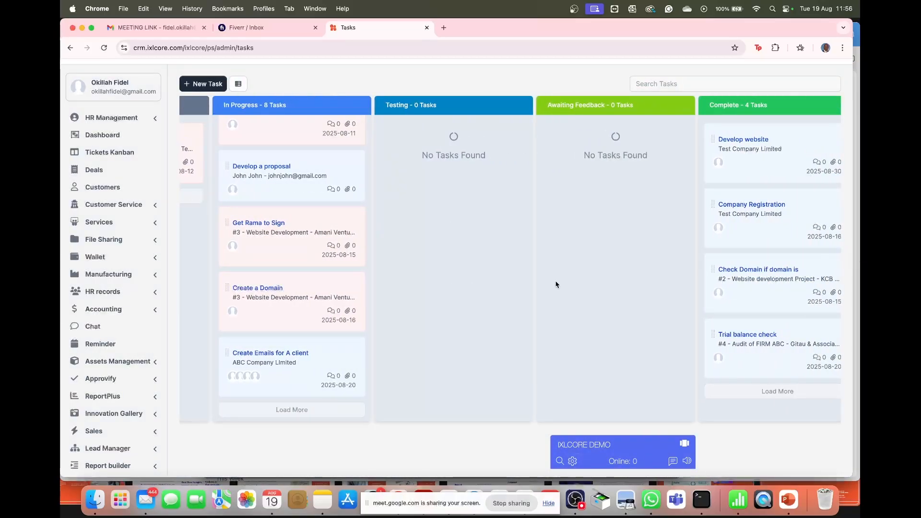
pyautogui.scroll(-1, 556, 285)
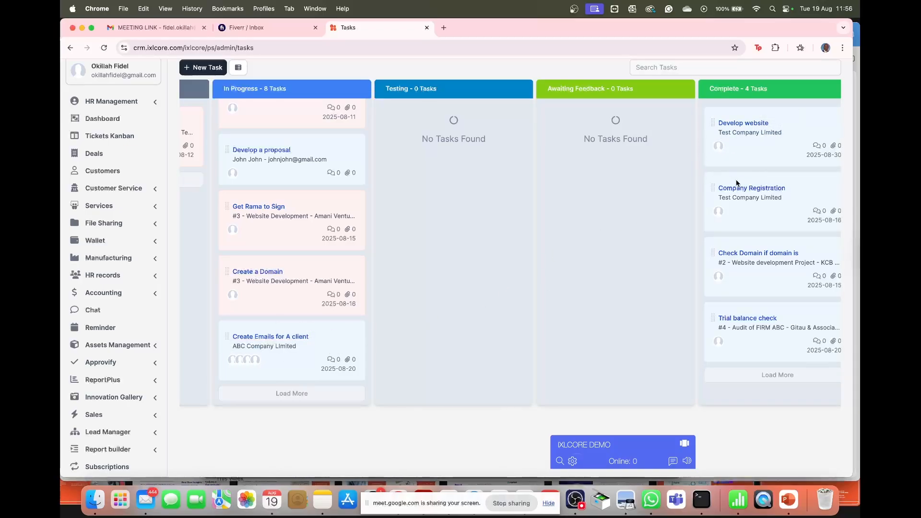
pyautogui.hscroll(1, 748, 145)
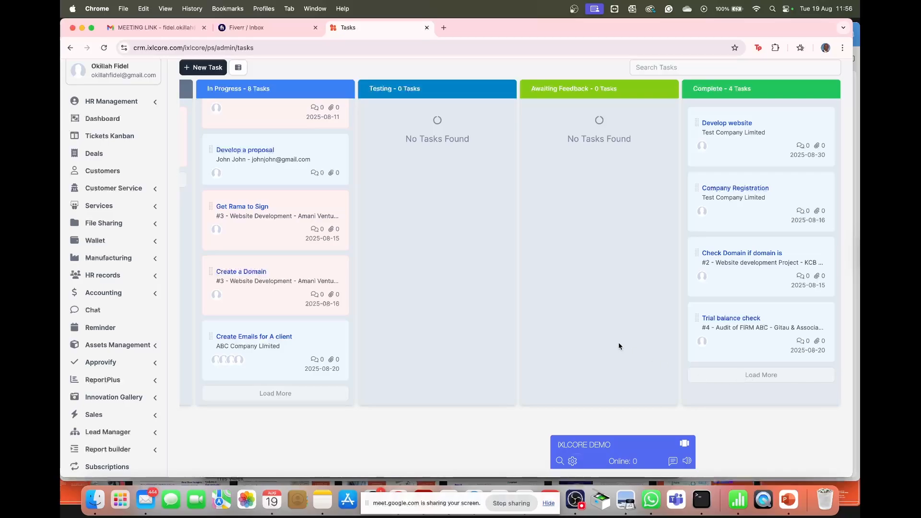
pyautogui.scroll(1, 590, 328)
pyautogui.hscroll(-1, 591, 327)
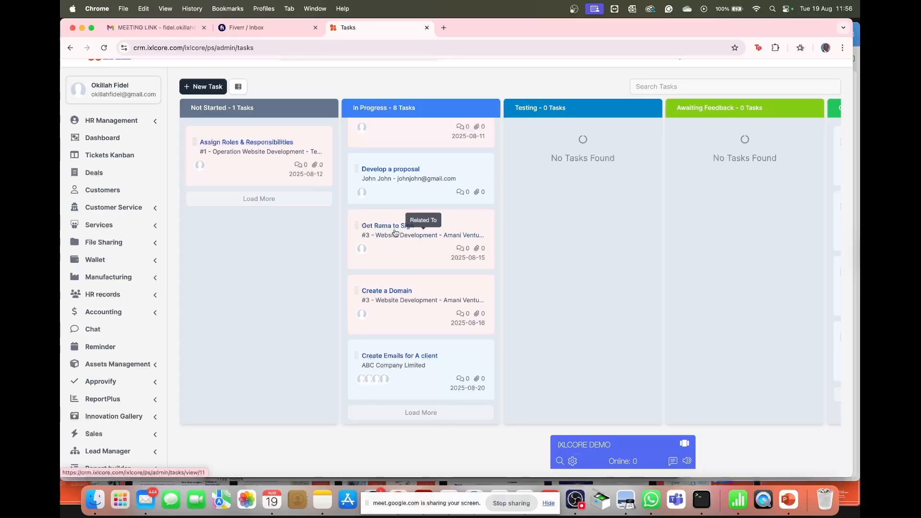
# - Check the status inside the "Create Emails for A client" task, and move its card from In Progress to the Complete column
pyautogui.click(400, 357)
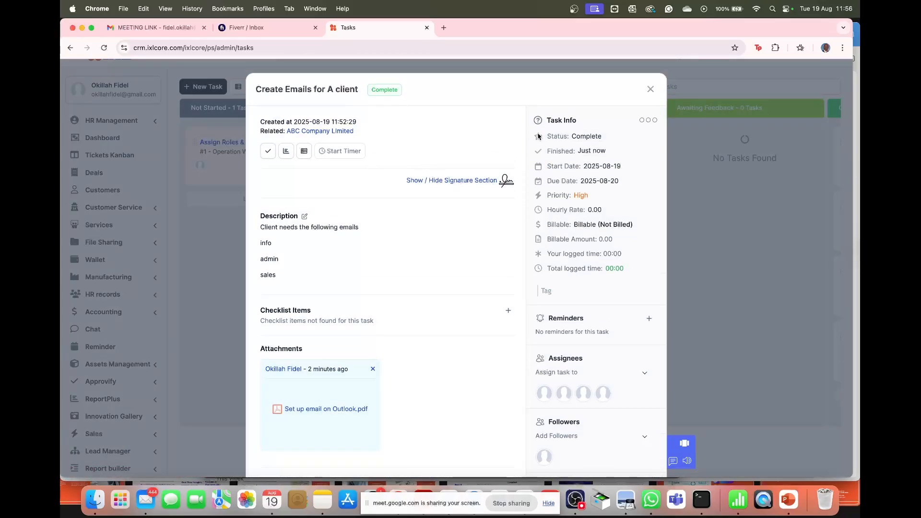
pyautogui.click(651, 90)
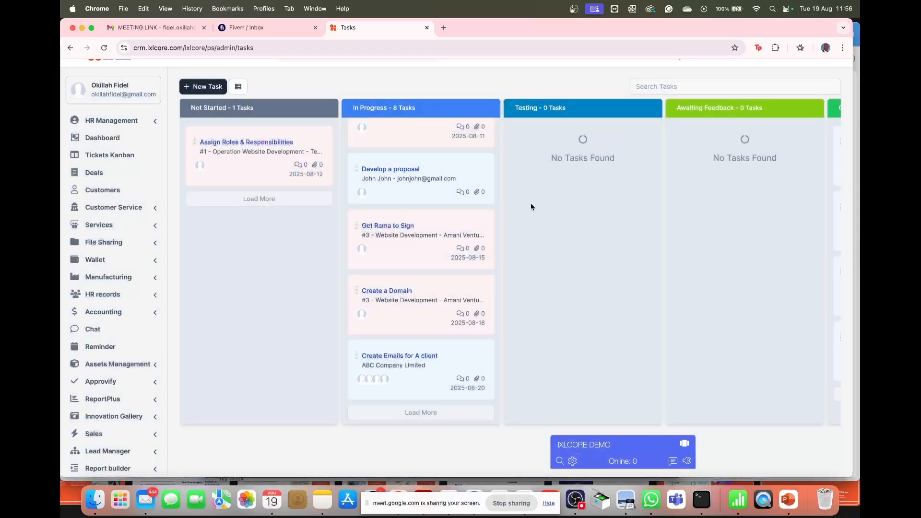
pyautogui.moveTo(446, 367); pyautogui.dragTo(761, 382)
pyautogui.scroll(-2, 761, 381)
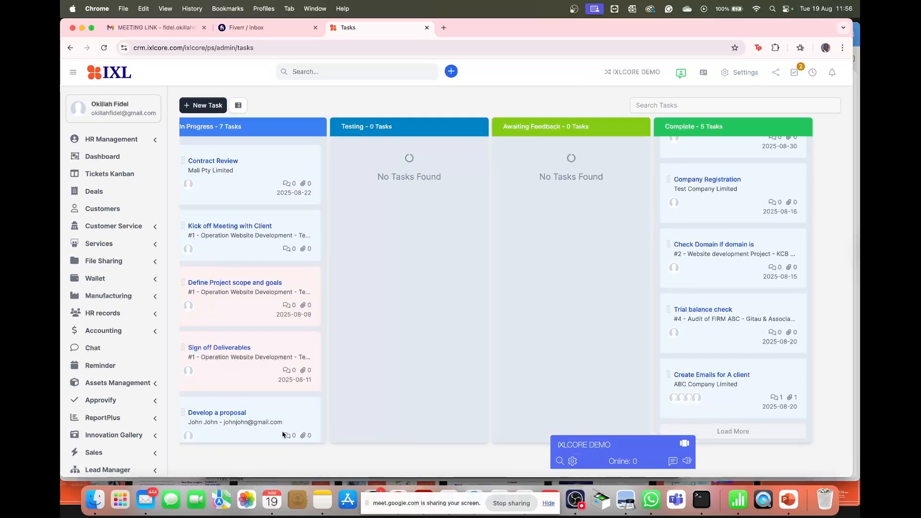
# - Open the "Develop a proposal" task from the In Progress column and change its status to Awaiting Feedback
pyautogui.click(217, 415)
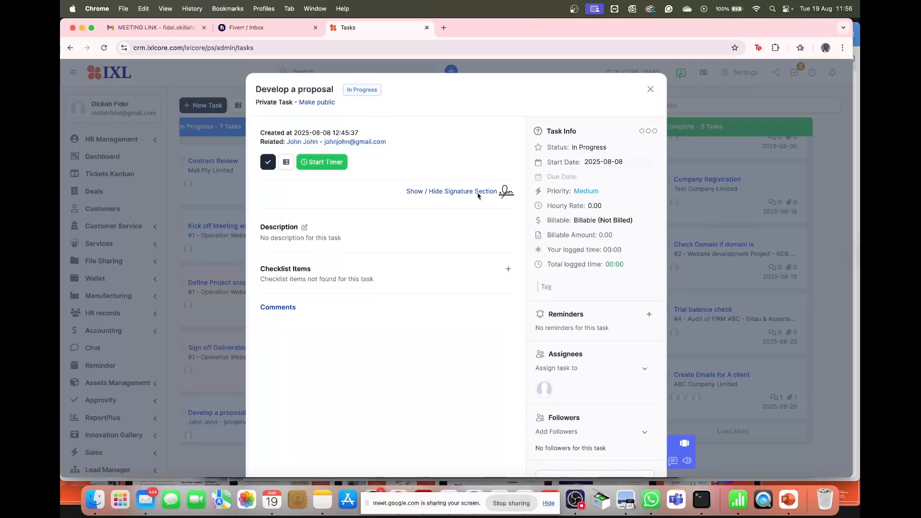
pyautogui.click(582, 147)
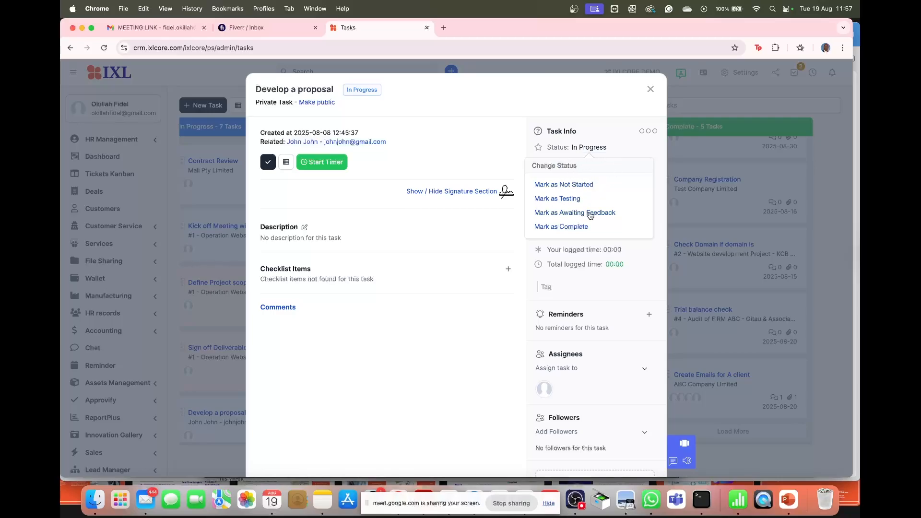
pyautogui.click(590, 214)
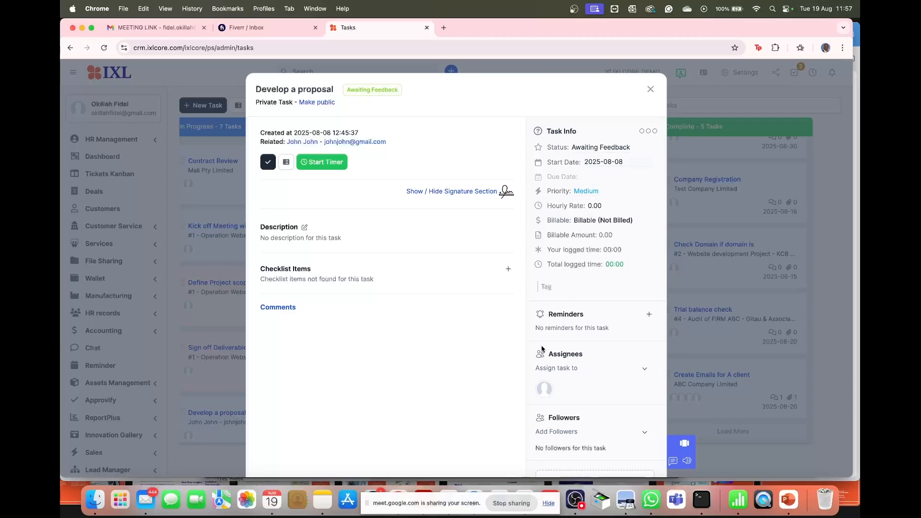
# - Add the comment "i have asked the client for a logo" to the "Develop a proposal" task and close the task
pyautogui.scroll(-3, 542, 348)
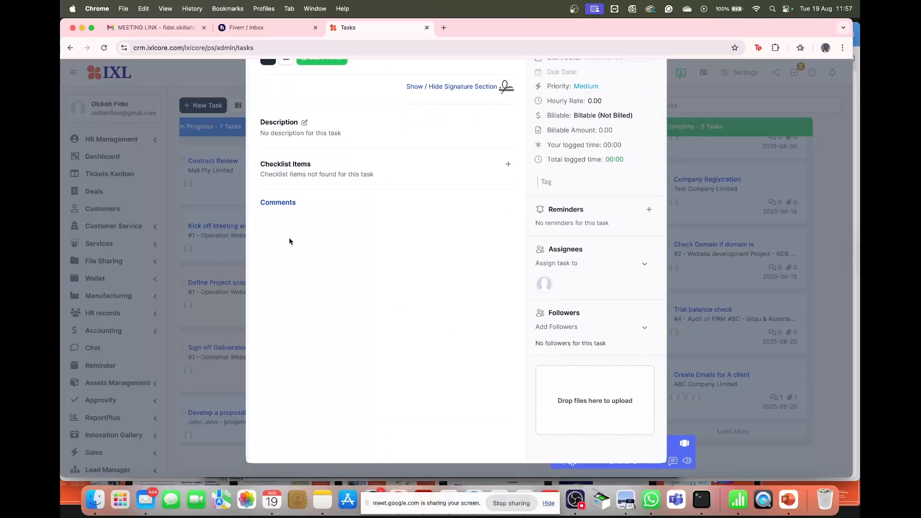
pyautogui.click(286, 203)
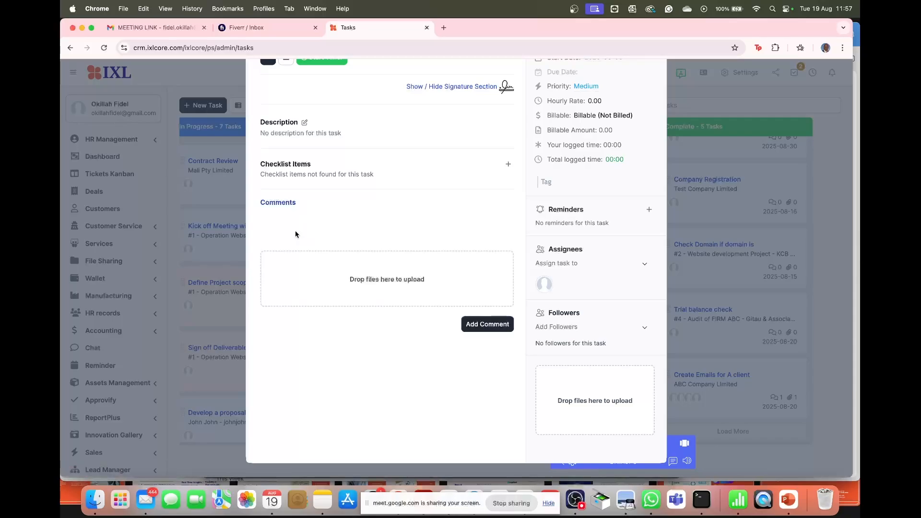
pyautogui.write('i have asked the client for a logo')
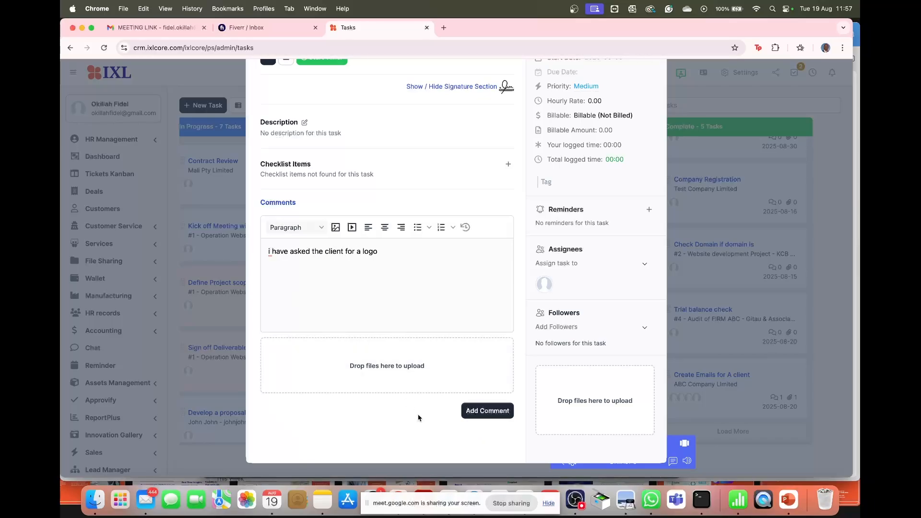
pyautogui.click(469, 411)
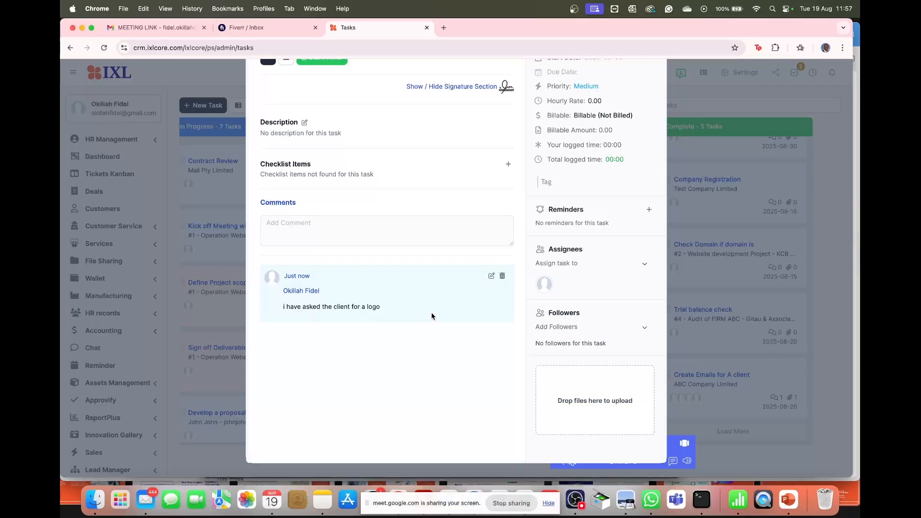
pyautogui.scroll(3, 520, 398)
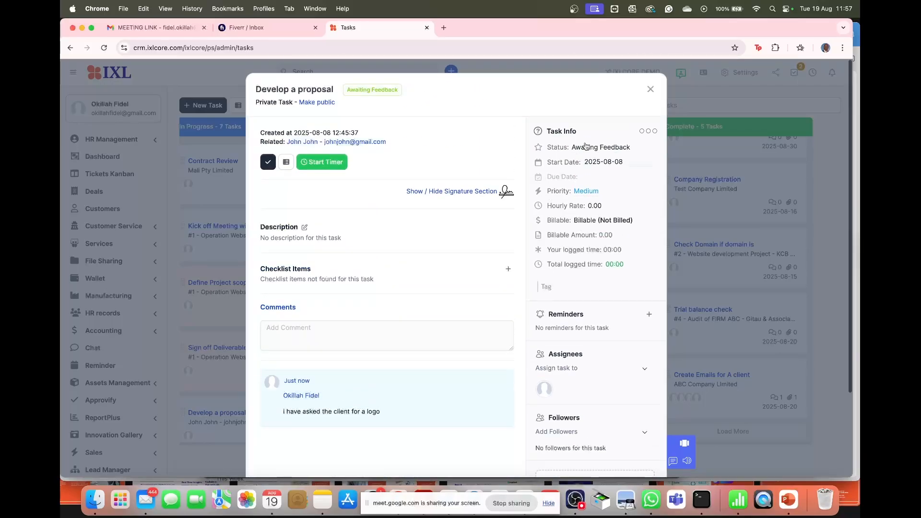
pyautogui.click(653, 91)
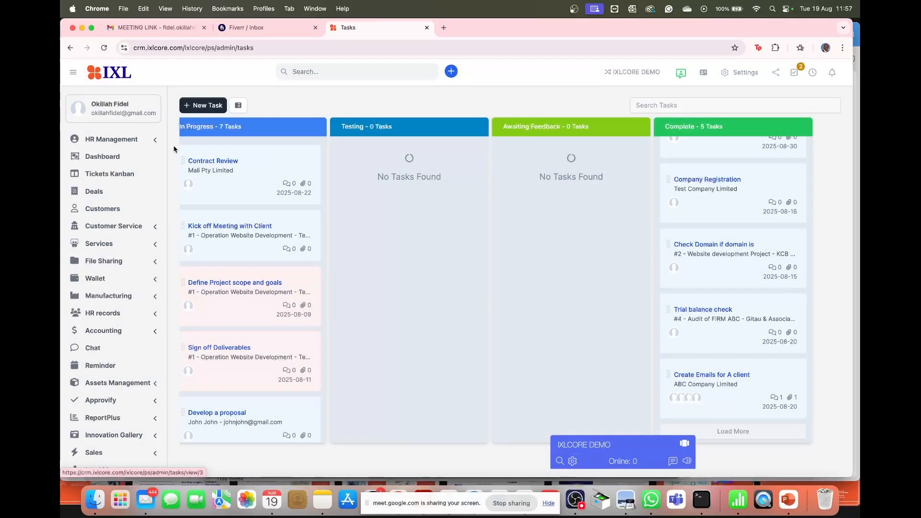
# - Refresh the task board, look through the In Progress column's tasks, and refresh the board again
pyautogui.click(104, 48)
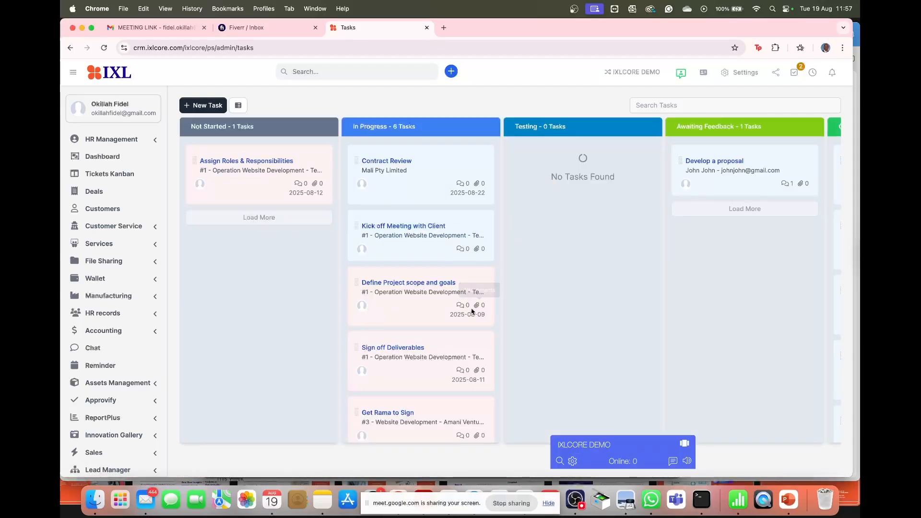
pyautogui.scroll(-2, 462, 327)
pyautogui.scroll(-2, 461, 327)
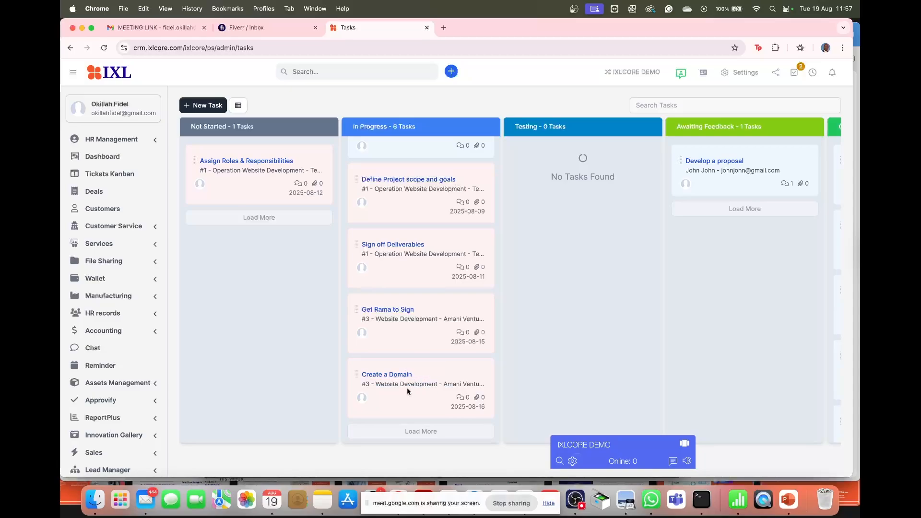
pyautogui.scroll(4, 415, 355)
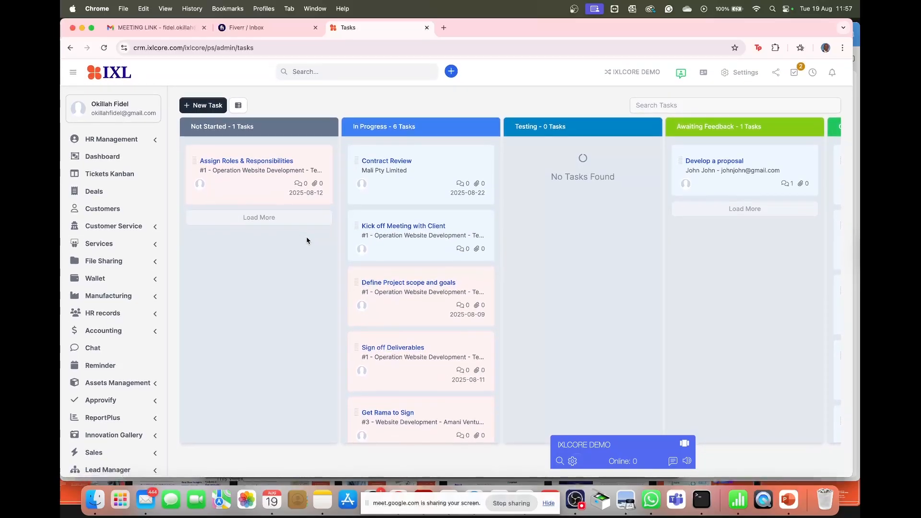
pyautogui.click(102, 48)
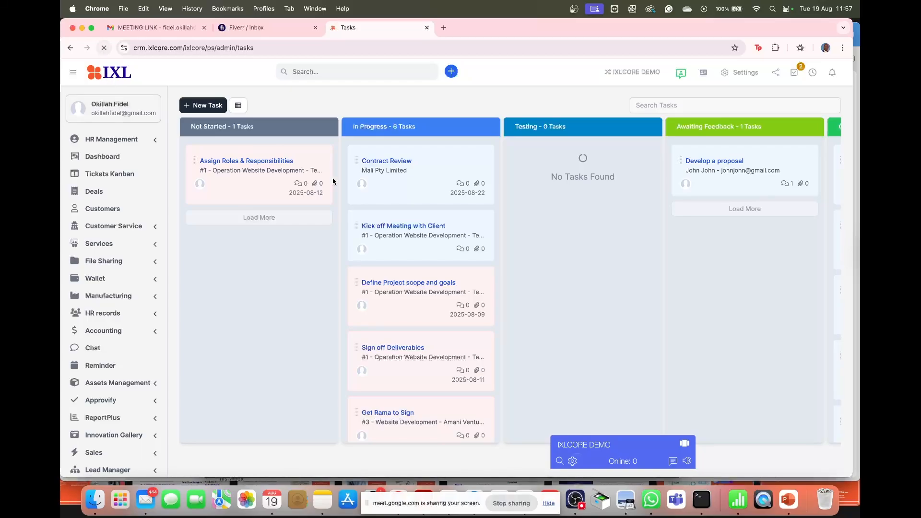